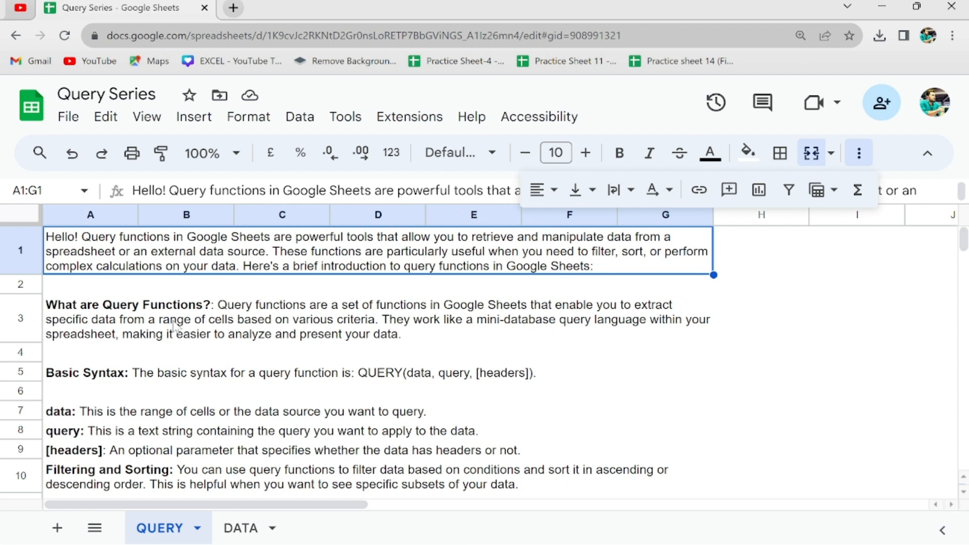
Read the notes on what query functions are, their basic syntax, and the data argument
{"action": "left_click", "coordinate": [100, 313]}
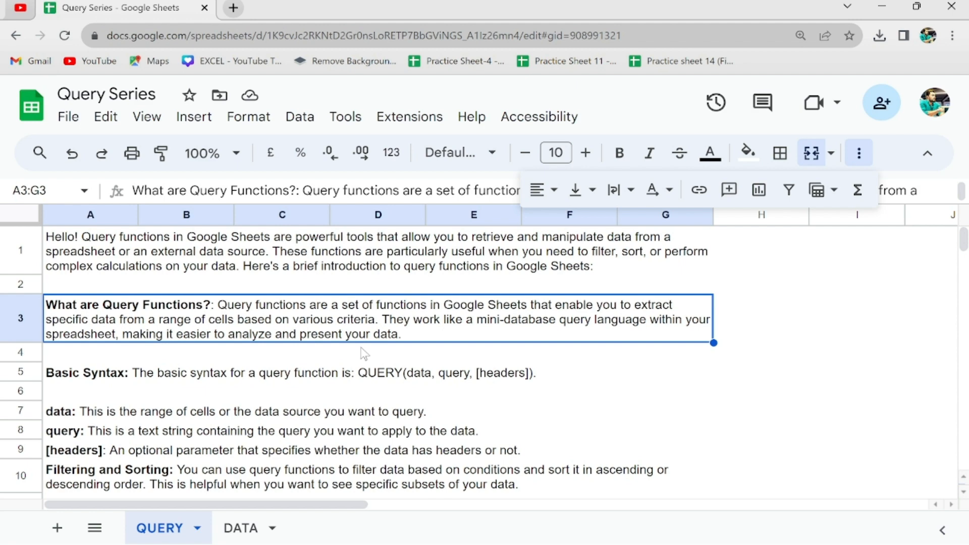
{"action": "scroll", "coordinate": [364, 354], "scroll_direction": "down", "scroll_amount": 1}
{"action": "left_click", "coordinate": [96, 331]}
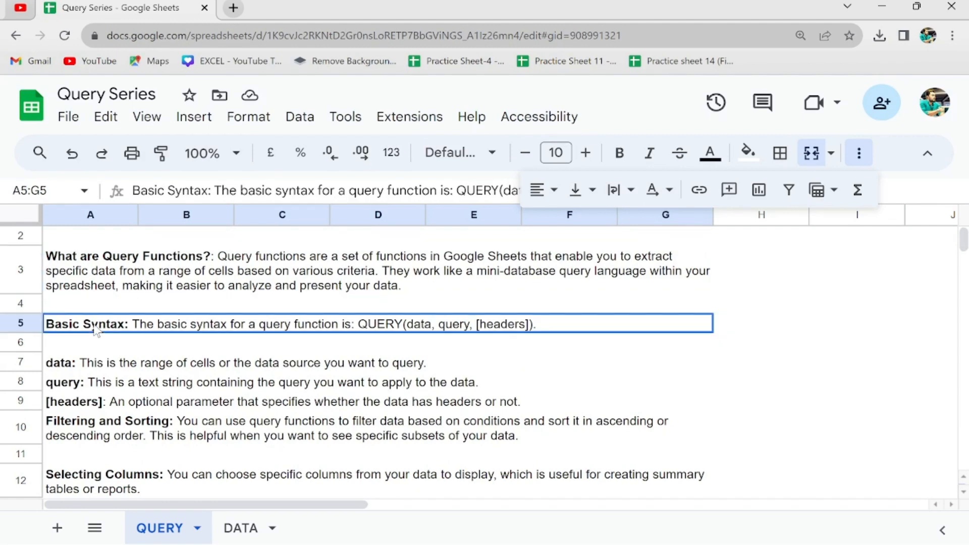
{"action": "key", "text": "ctrl+plus"}
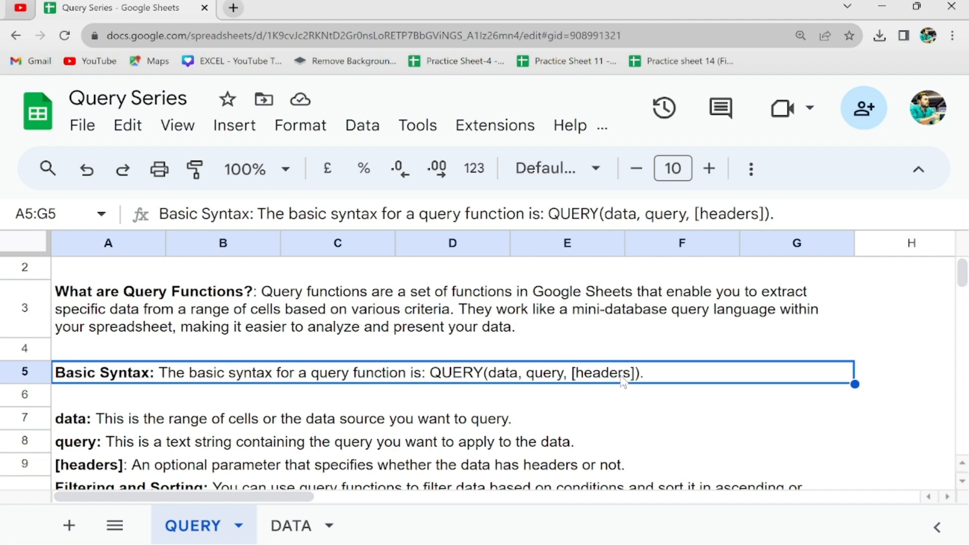
{"action": "scroll", "coordinate": [623, 383], "scroll_direction": "down", "scroll_amount": 2}
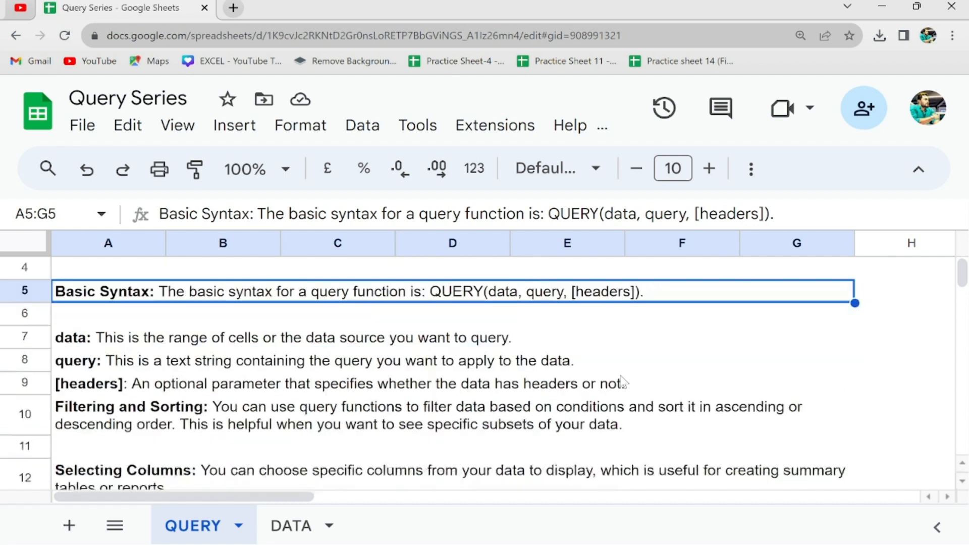
{"action": "left_click", "coordinate": [88, 342]}
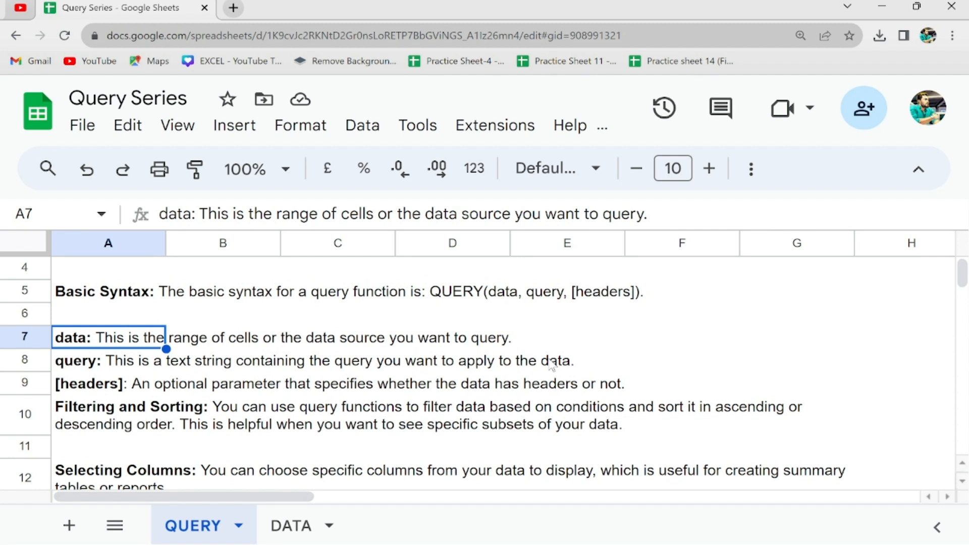
Examine the employee table A1:E7 on the DATA sheet alongside the notes on the data and query arguments
{"action": "left_click", "coordinate": [285, 525]}
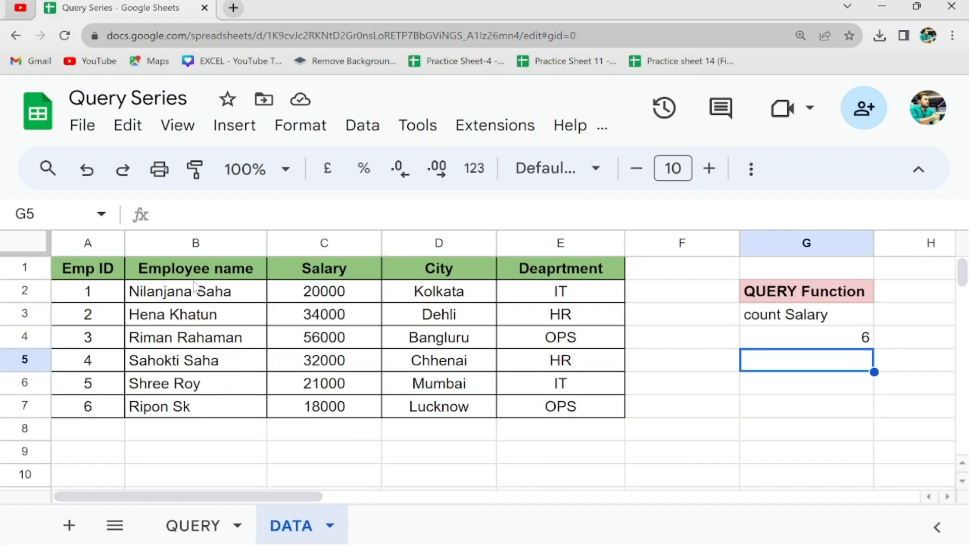
{"action": "left_click_drag", "start_coordinate": [116, 272], "coordinate": [584, 411]}
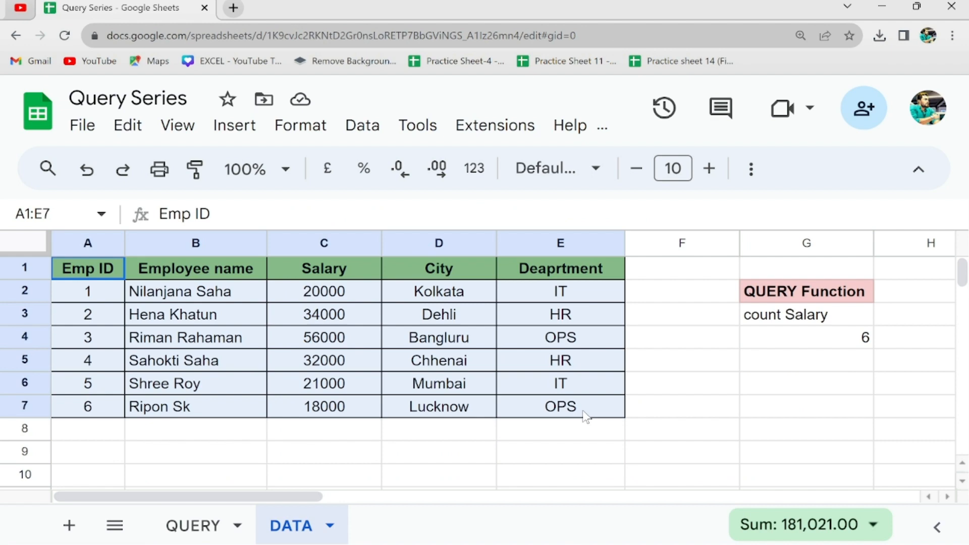
{"action": "left_click_drag", "start_coordinate": [75, 266], "coordinate": [549, 415]}
{"action": "left_click", "coordinate": [198, 529]}
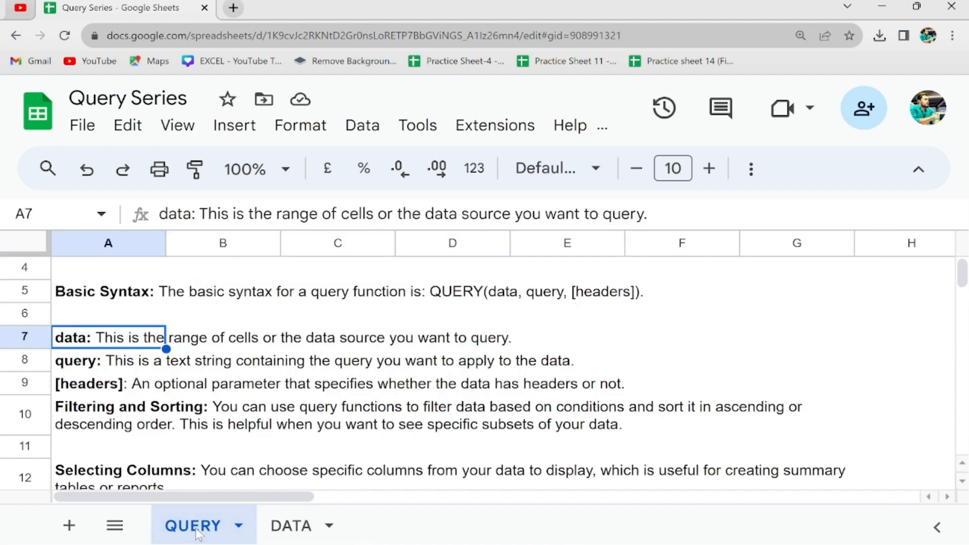
{"action": "left_click", "coordinate": [97, 366]}
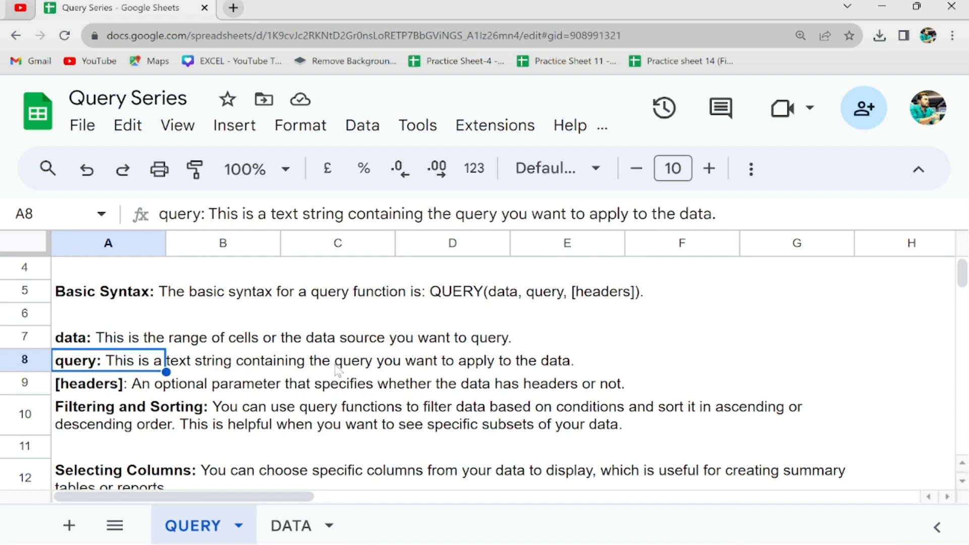
{"action": "left_click", "coordinate": [266, 528]}
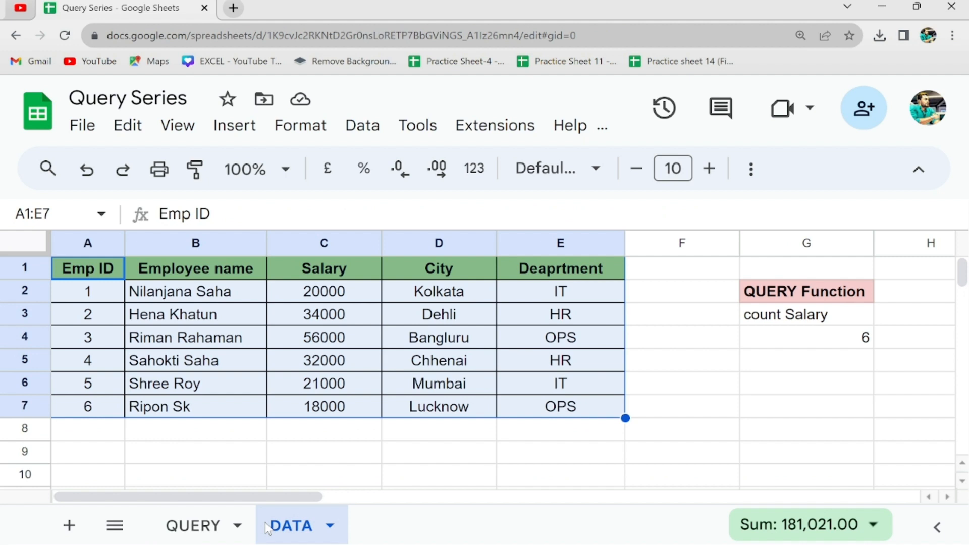
{"action": "left_click", "coordinate": [210, 534]}
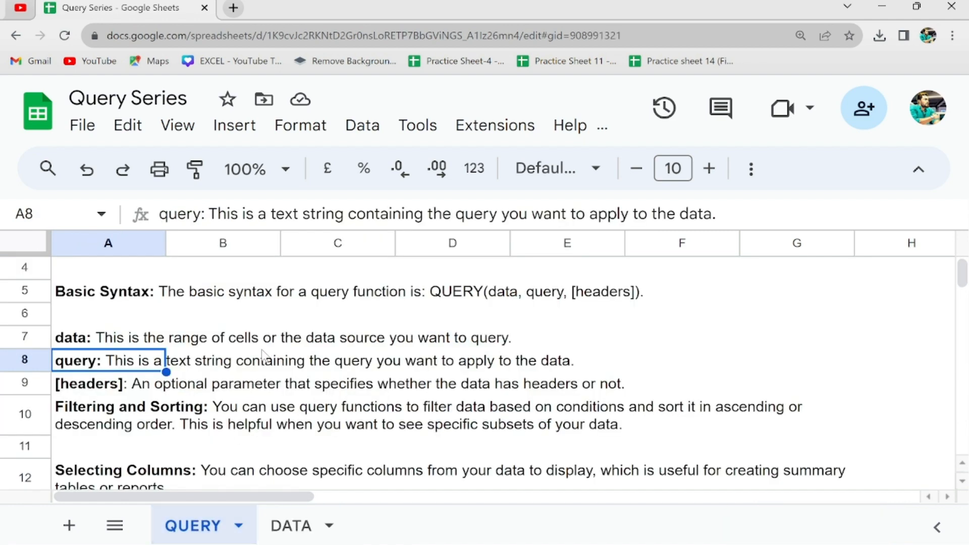
Read the note on the optional headers argument and examine the header row A1:E1 of the employee table
{"action": "scroll", "coordinate": [263, 354], "scroll_direction": "down", "scroll_amount": 1}
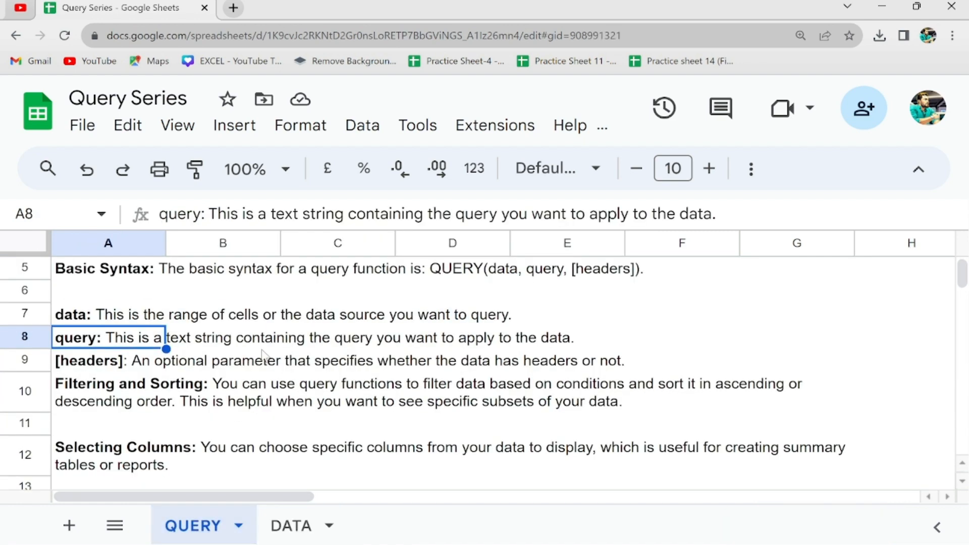
{"action": "left_click", "coordinate": [97, 368]}
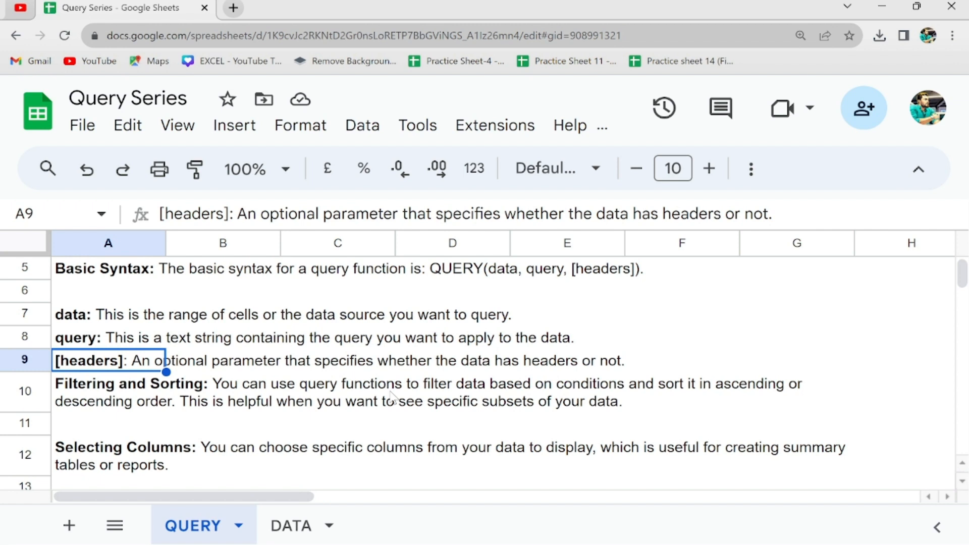
{"action": "left_click", "coordinate": [286, 525]}
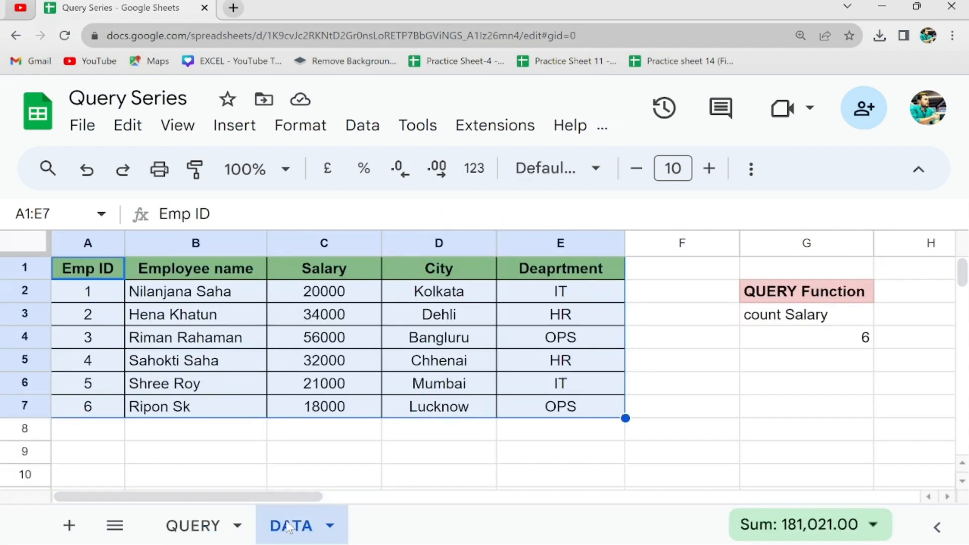
{"action": "left_click_drag", "start_coordinate": [108, 271], "coordinate": [571, 417]}
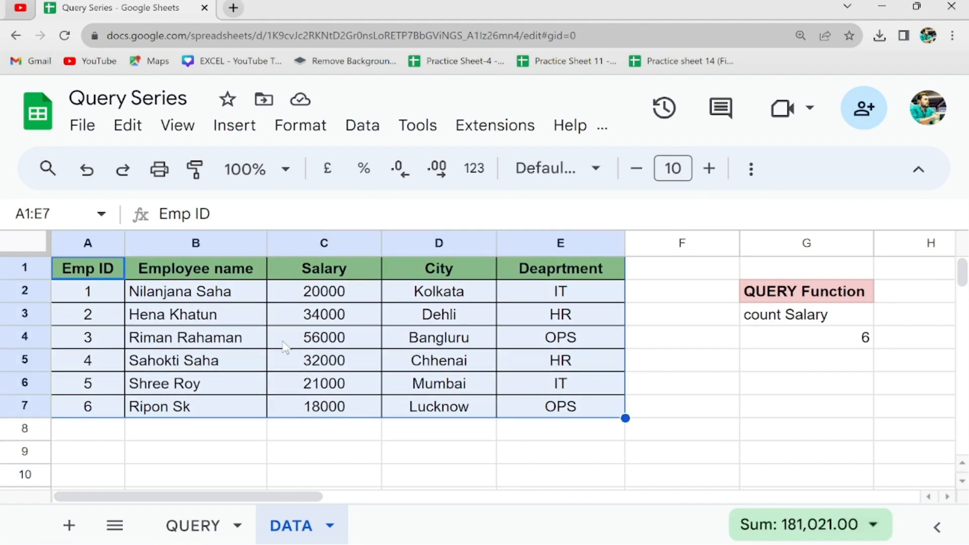
{"action": "left_click", "coordinate": [108, 277]}
{"action": "left_click_drag", "start_coordinate": [108, 277], "coordinate": [558, 273]}
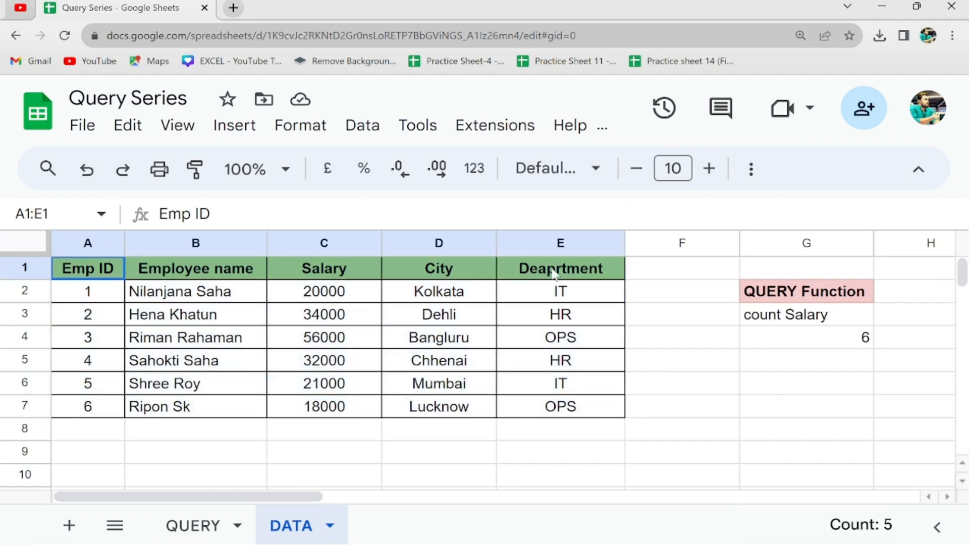
{"action": "left_click", "coordinate": [214, 520]}
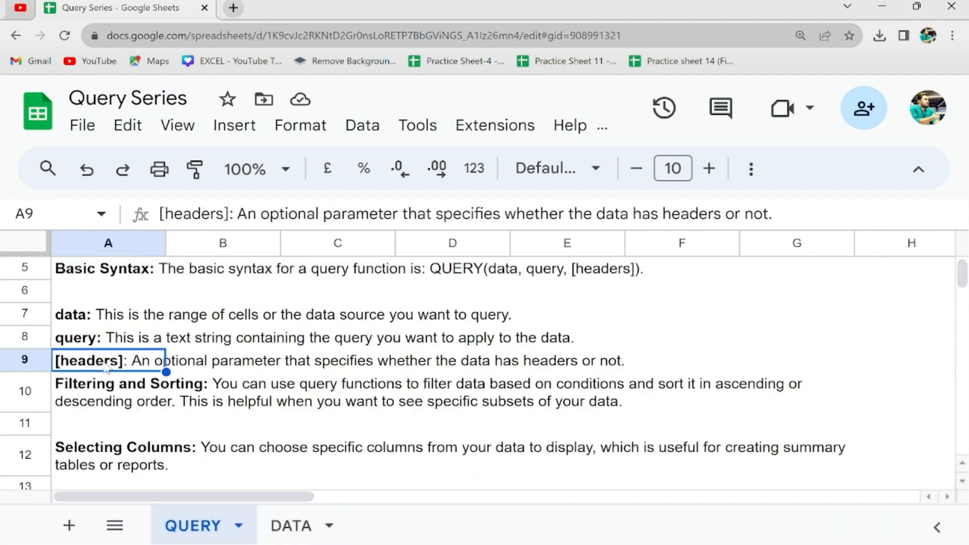
Read the notes on Filtering and Sorting and on Selecting Columns in the QUERY sheet
{"action": "left_click", "coordinate": [115, 385]}
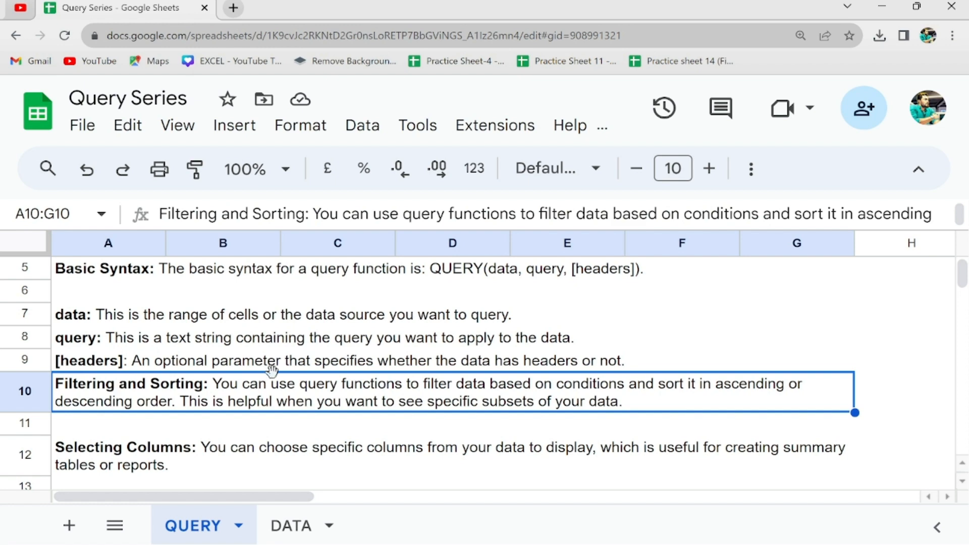
{"action": "scroll", "coordinate": [272, 370], "scroll_direction": "down", "scroll_amount": 2}
{"action": "left_click", "coordinate": [170, 409]}
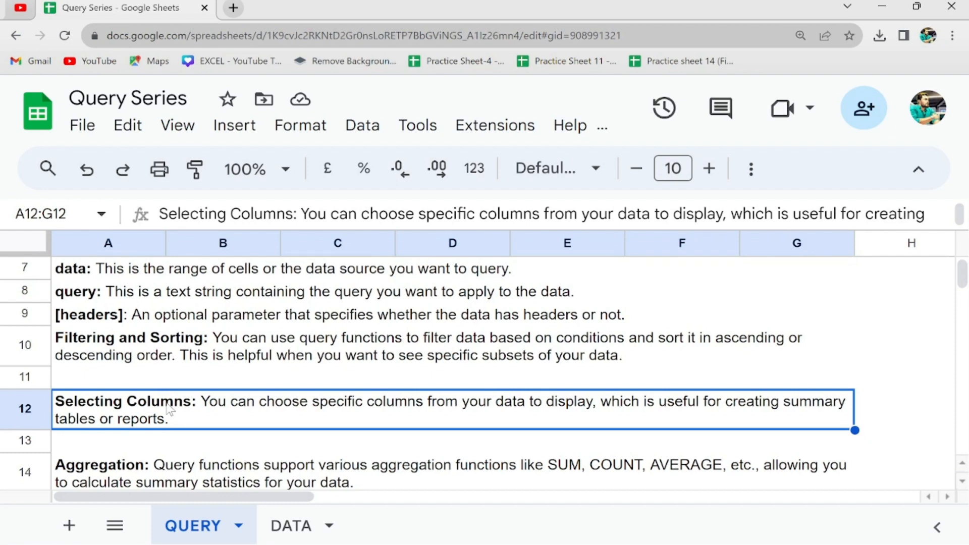
{"action": "scroll", "coordinate": [242, 348], "scroll_direction": "up", "scroll_amount": 5}
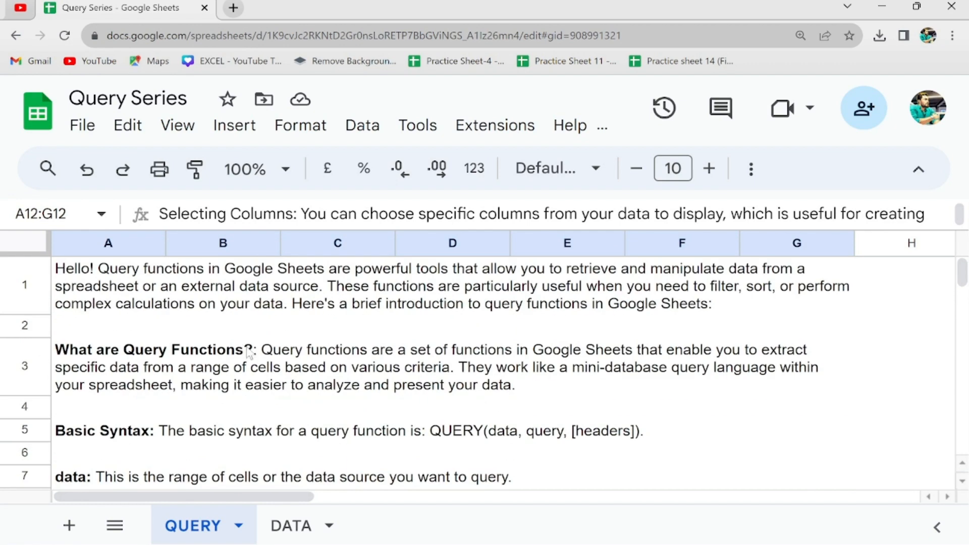
{"action": "scroll", "coordinate": [321, 396], "scroll_direction": "down", "scroll_amount": 1}
Clear the existing query formula and its output from G3:G5 on the DATA sheet
{"action": "left_click", "coordinate": [290, 526]}
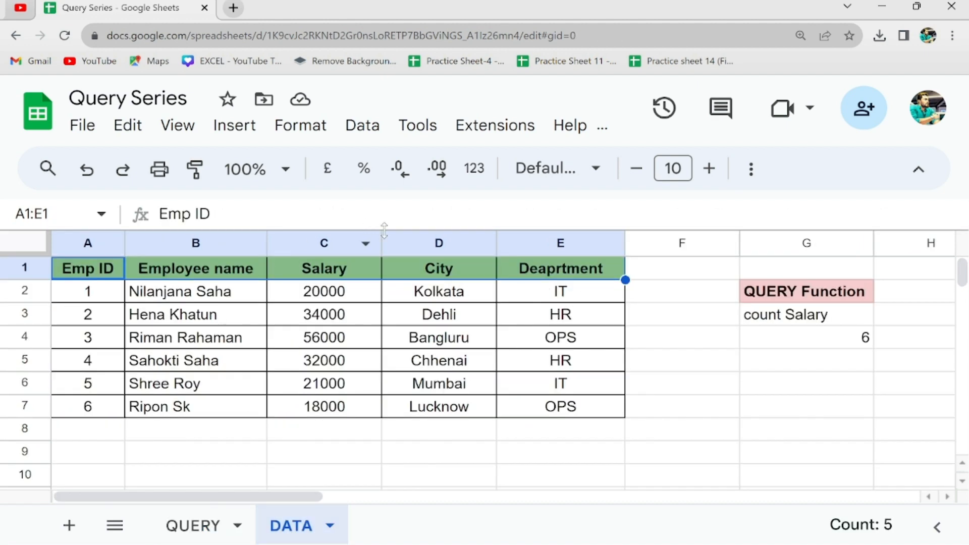
{"action": "left_click_drag", "start_coordinate": [822, 322], "coordinate": [828, 357]}
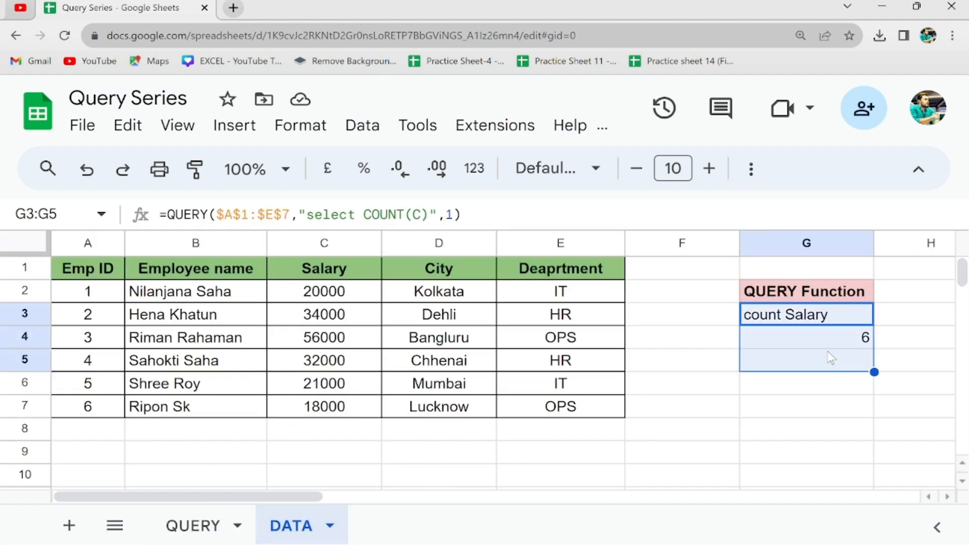
{"action": "key", "text": "Delete"}
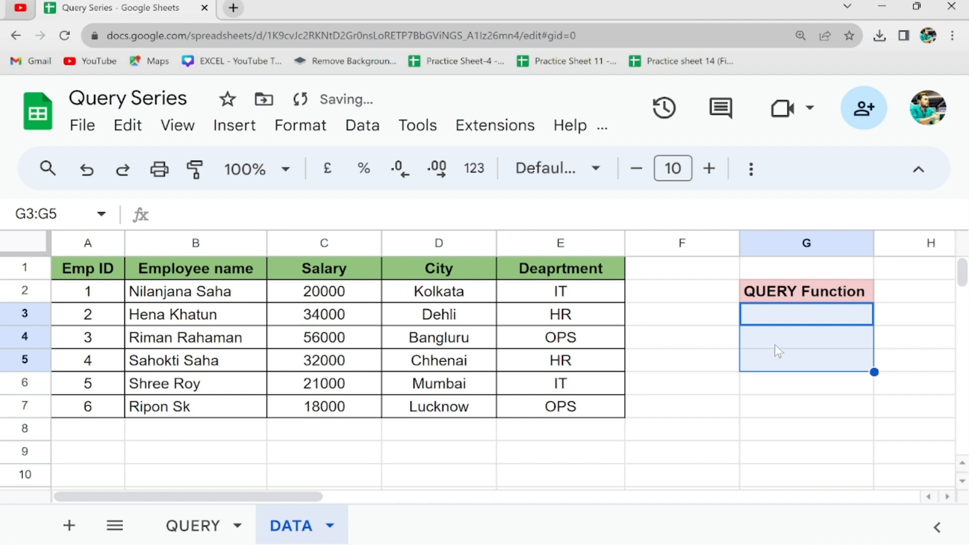
Start a QUERY formula in G3 with the absolute range $A$1:$E$7 as its data argument
{"action": "left_click", "coordinate": [774, 345]}
{"action": "key", "text": "Up"}
{"action": "type", "text": "="}
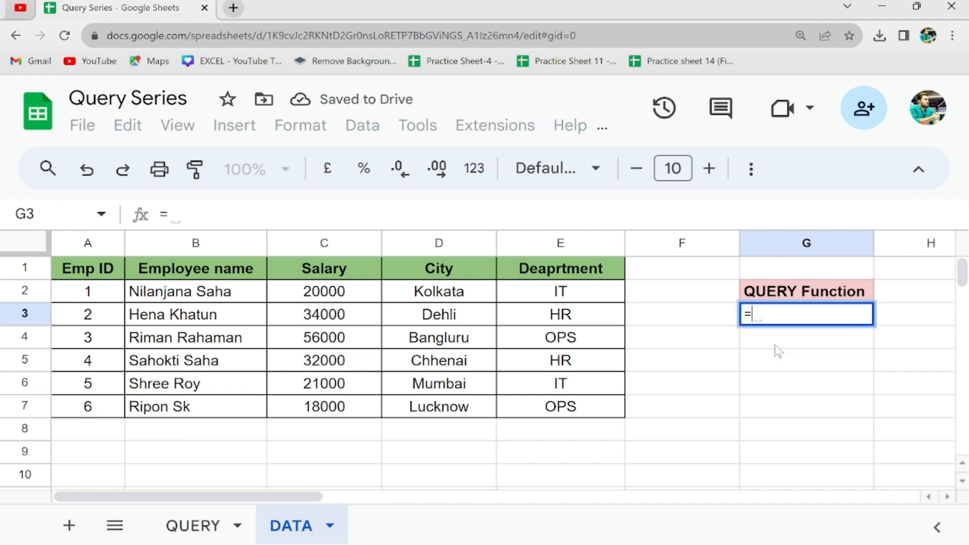
{"action": "type", "text": "QUERY("}
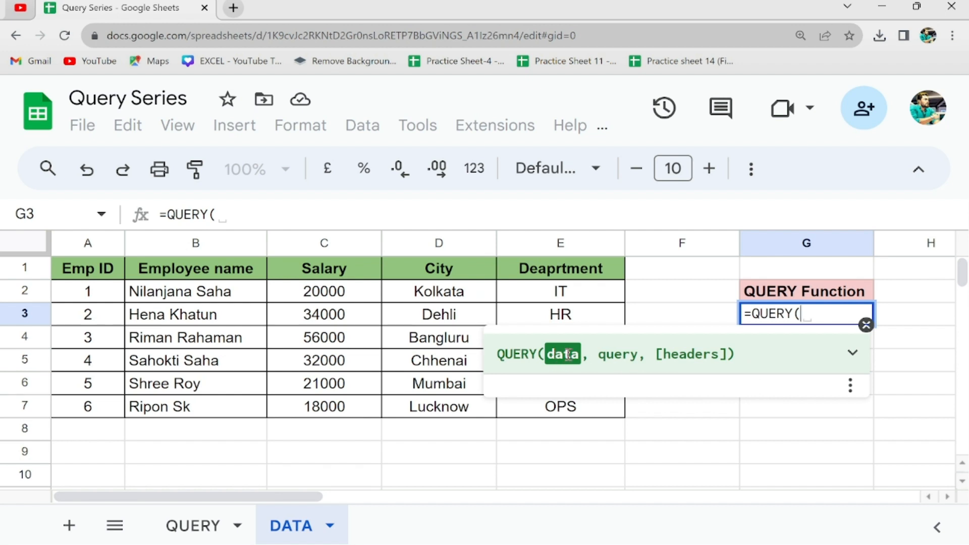
{"action": "left_click_drag", "start_coordinate": [79, 268], "coordinate": [582, 408]}
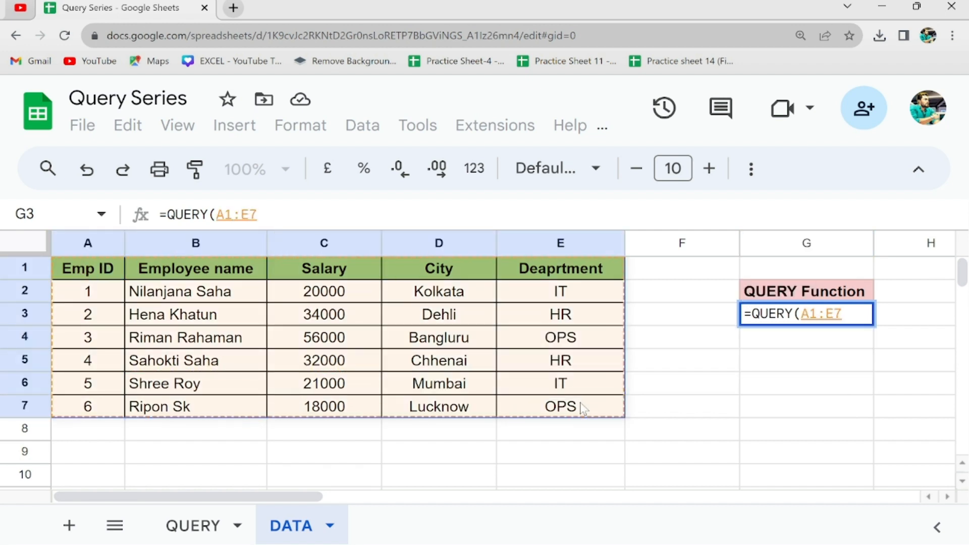
{"action": "key", "text": "F4"}
{"action": "type", "text": ","}
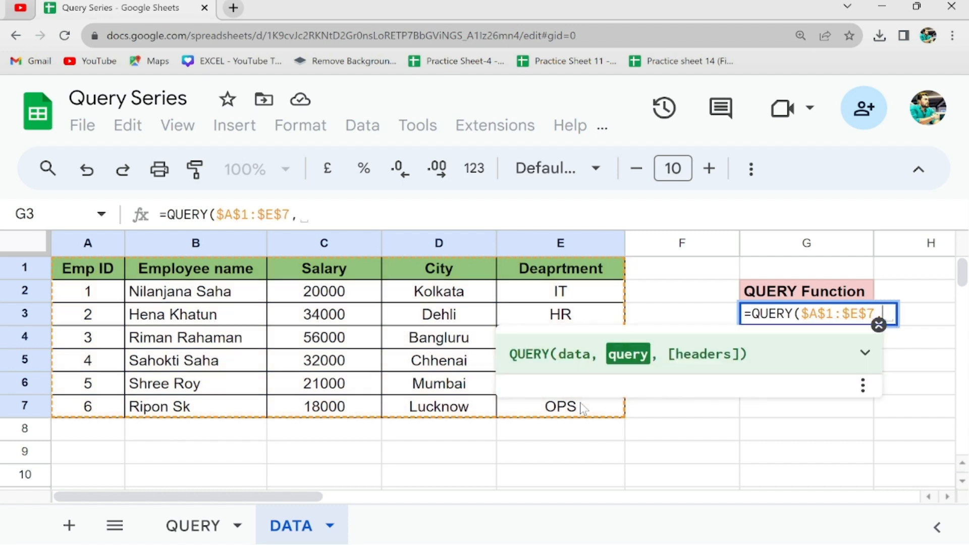
Complete the G3 formula with the query string "select A,B" to return the Emp ID and Employee name columns
{"action": "type", "text": "\""}
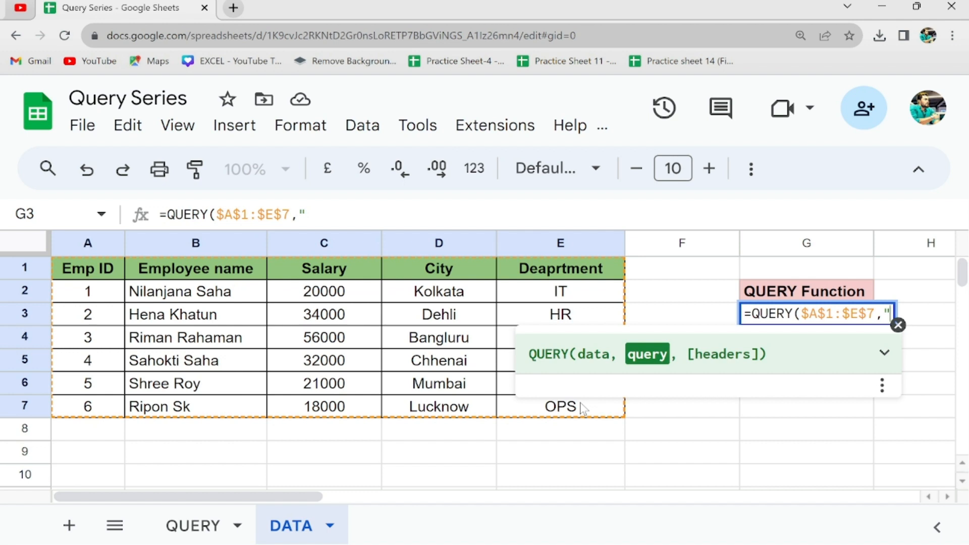
{"action": "left_click", "coordinate": [342, 213]}
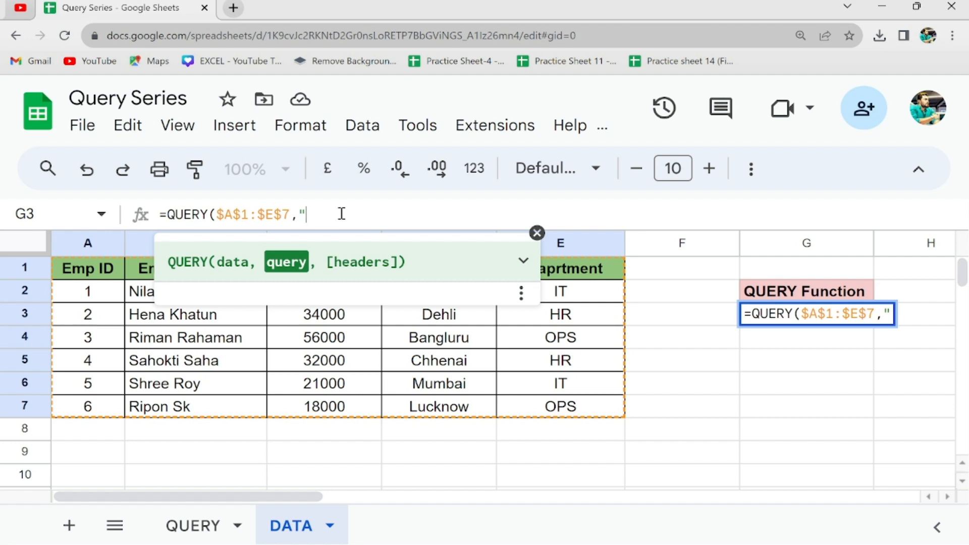
{"action": "type", "text": "select"}
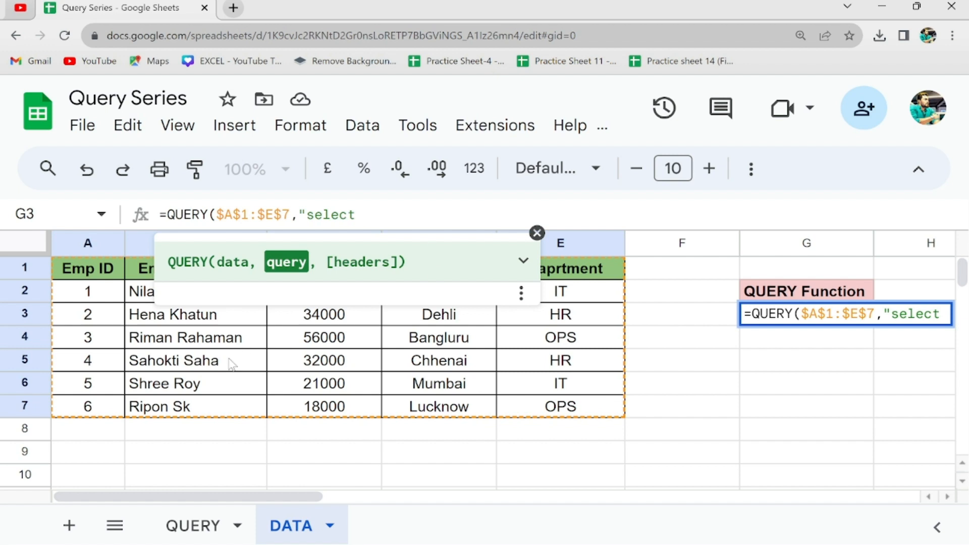
{"action": "left_click", "coordinate": [537, 233]}
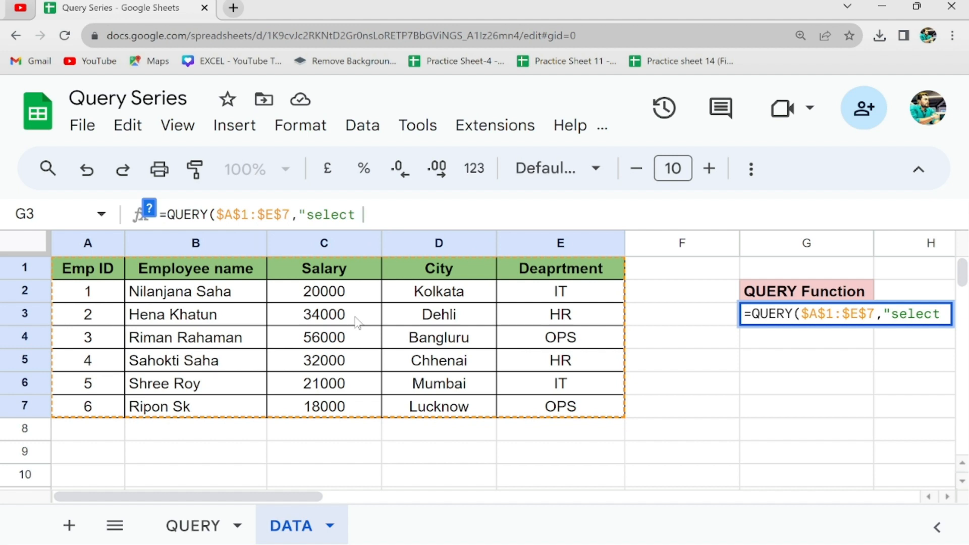
{"action": "left_click", "coordinate": [399, 219]}
{"action": "type", "text": "A"}
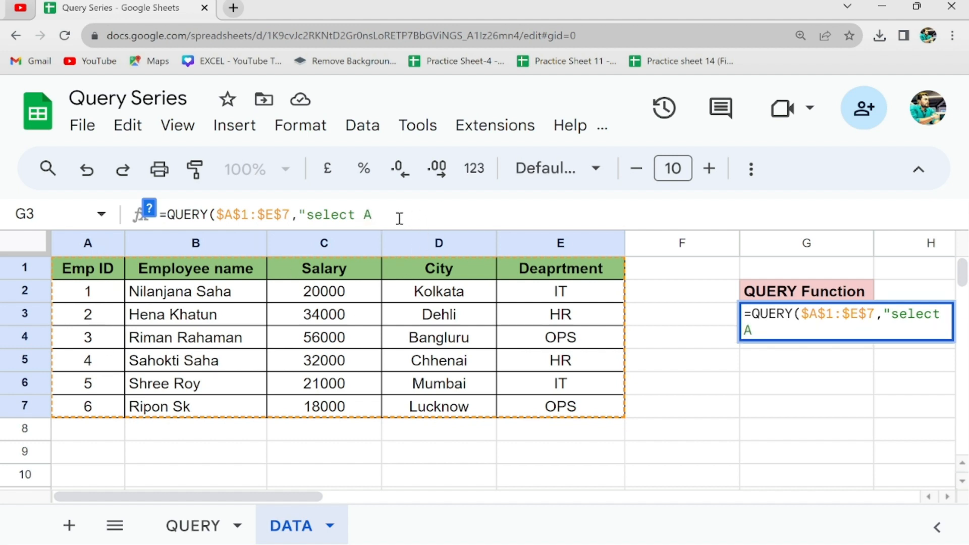
{"action": "type", "text": ","}
{"action": "type", "text": "B"}
{"action": "type", "text": ")"}
{"action": "key", "text": "Return"}
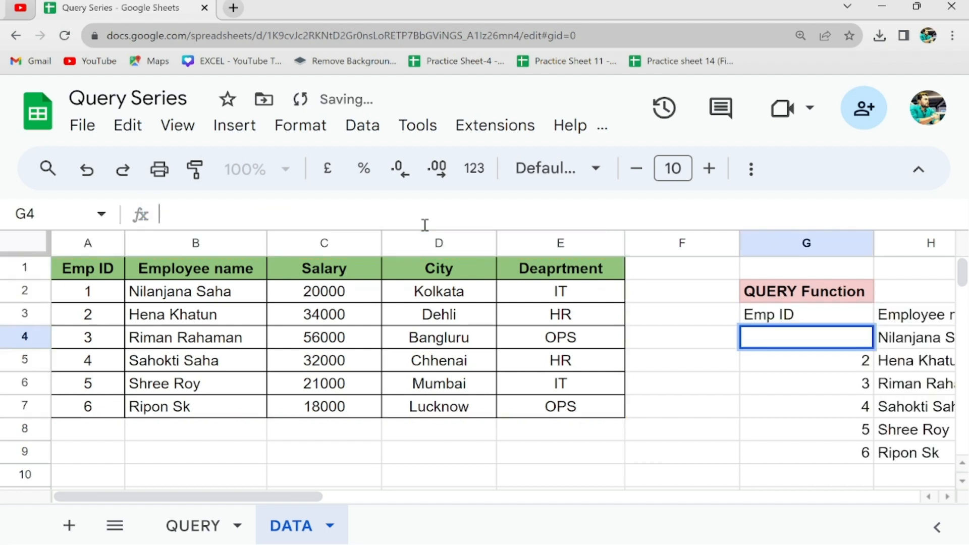
{"action": "scroll", "coordinate": [668, 364], "scroll_direction": "right", "scroll_amount": 2}
{"action": "left_click", "coordinate": [650, 367]}
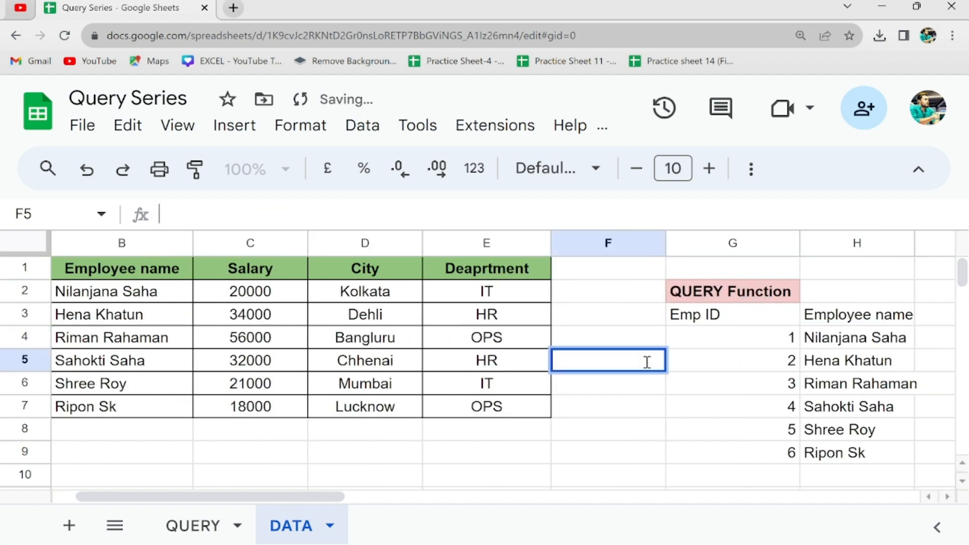
{"action": "double_click", "coordinate": [663, 407]}
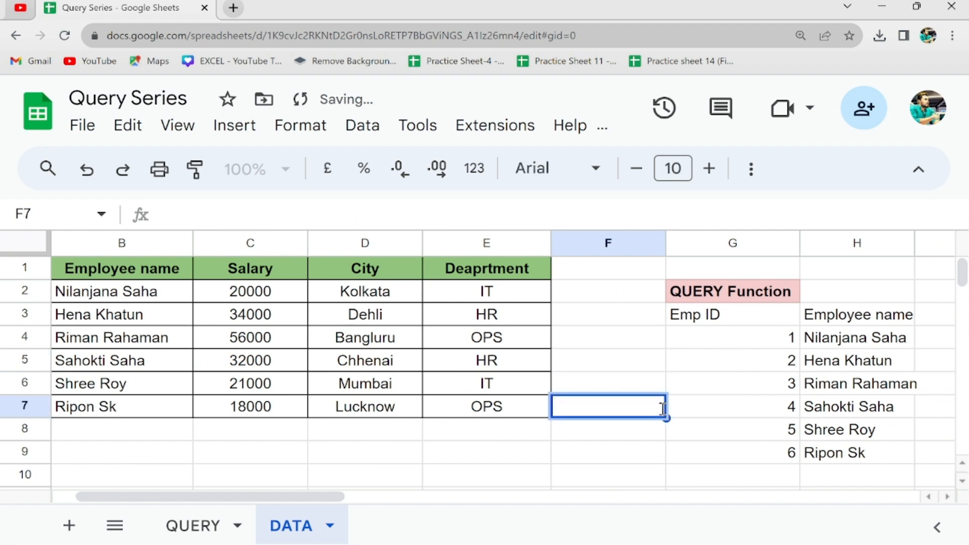
Leave cell F7 and hide the menus to show more rows of the DATA sheet
{"action": "left_click", "coordinate": [626, 336]}
{"action": "scroll", "coordinate": [626, 336], "scroll_direction": "right", "scroll_amount": 2}
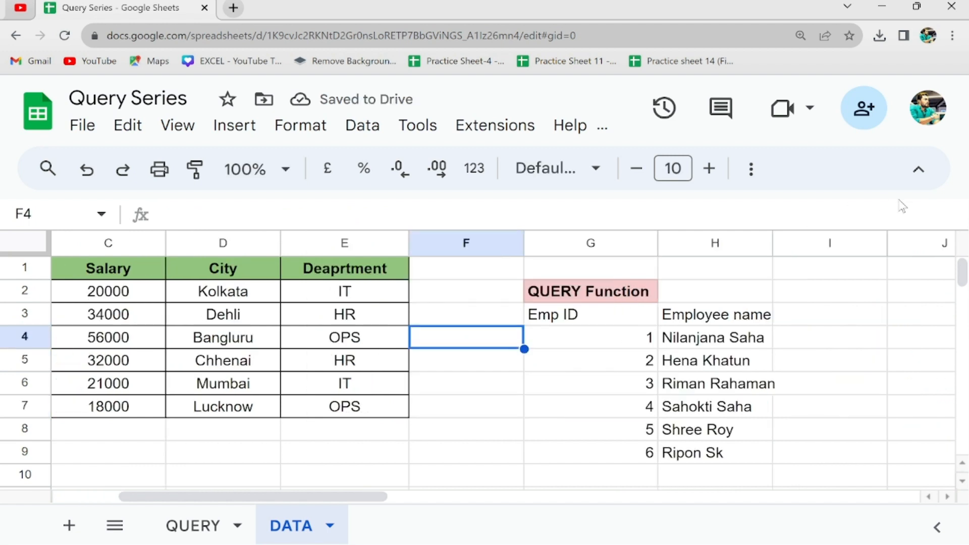
{"action": "left_click", "coordinate": [925, 175]}
Compare the Emp ID and Employee name columns returned by the G3 query with the source table A1:E7
{"action": "left_click", "coordinate": [594, 257]}
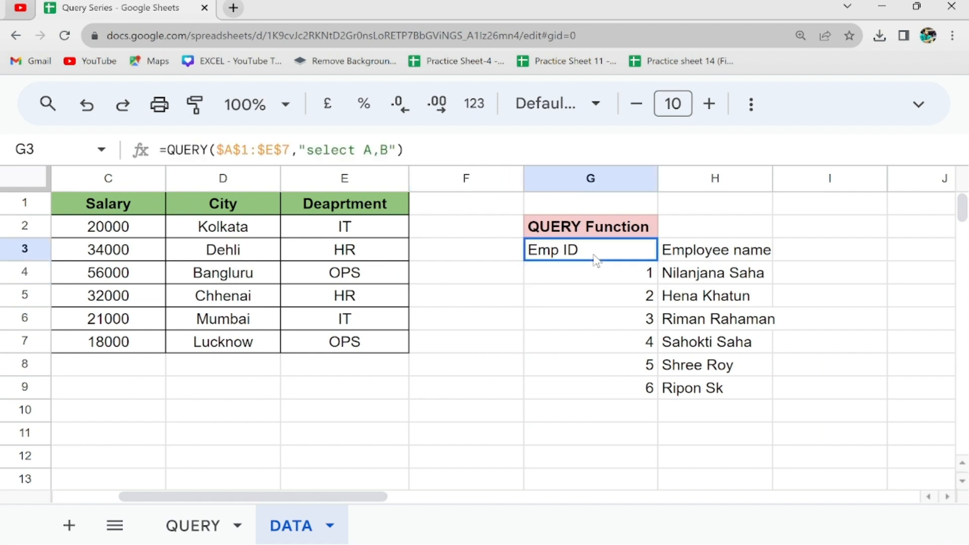
{"action": "left_click_drag", "start_coordinate": [595, 260], "coordinate": [625, 396]}
{"action": "left_click_drag", "start_coordinate": [739, 255], "coordinate": [716, 376]}
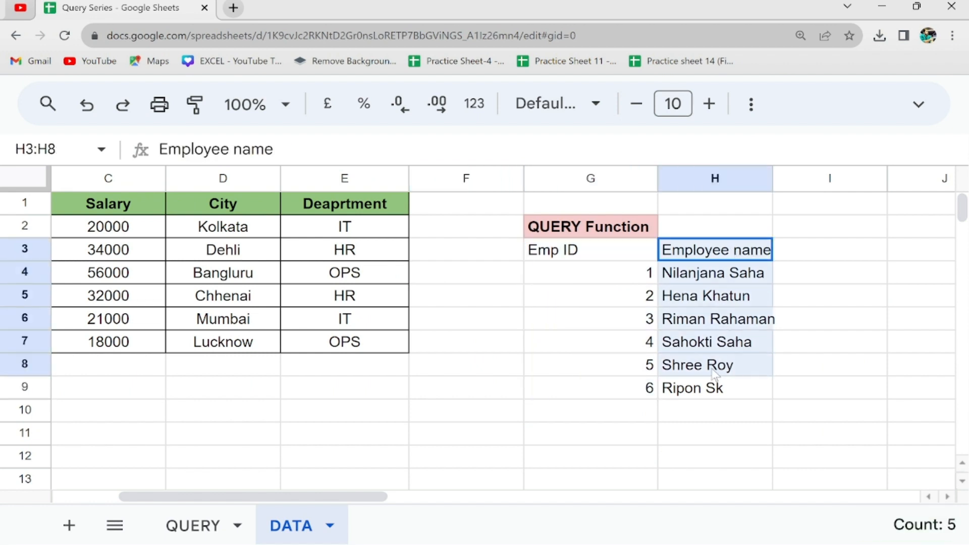
{"action": "scroll", "coordinate": [716, 376], "scroll_direction": "left", "scroll_amount": 2}
{"action": "left_click", "coordinate": [93, 208]}
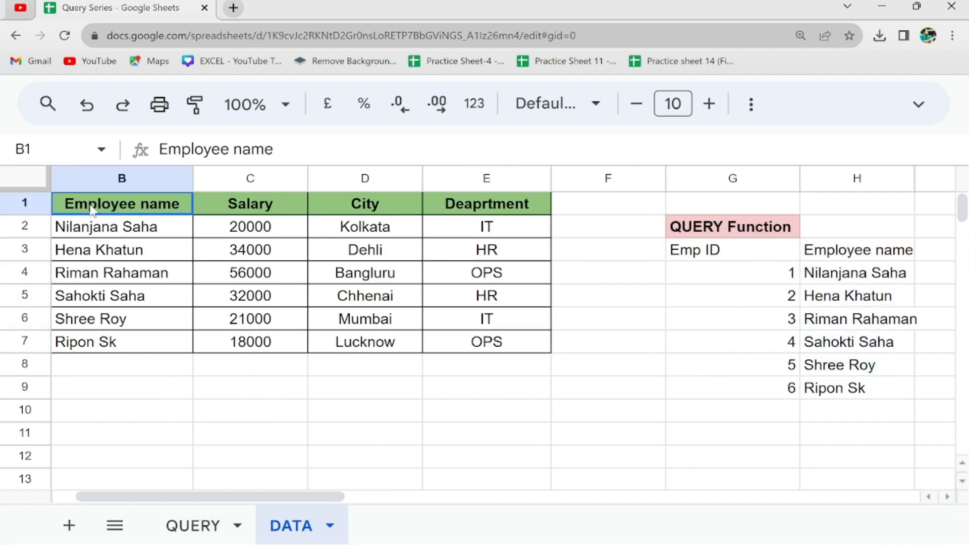
{"action": "scroll", "coordinate": [96, 211], "scroll_direction": "left", "scroll_amount": 2}
{"action": "left_click_drag", "start_coordinate": [101, 215], "coordinate": [569, 346]}
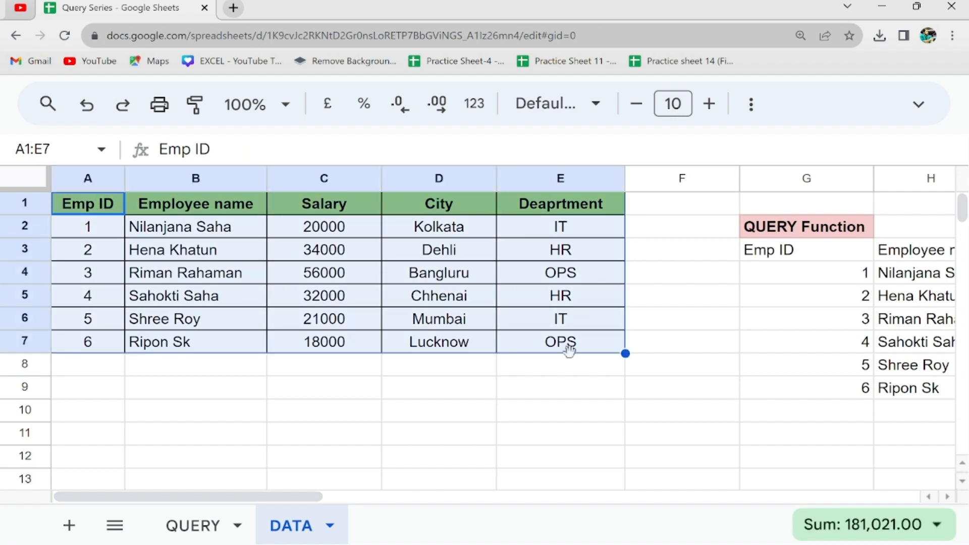
{"action": "scroll", "coordinate": [525, 368], "scroll_direction": "right", "scroll_amount": 8}
{"action": "scroll", "coordinate": [542, 376], "scroll_direction": "left", "scroll_amount": 3}
{"action": "scroll", "coordinate": [543, 376], "scroll_direction": "left", "scroll_amount": 5}
Review the "select A,B" formula in G3 alongside its output in columns G and H
{"action": "left_click", "coordinate": [844, 261]}
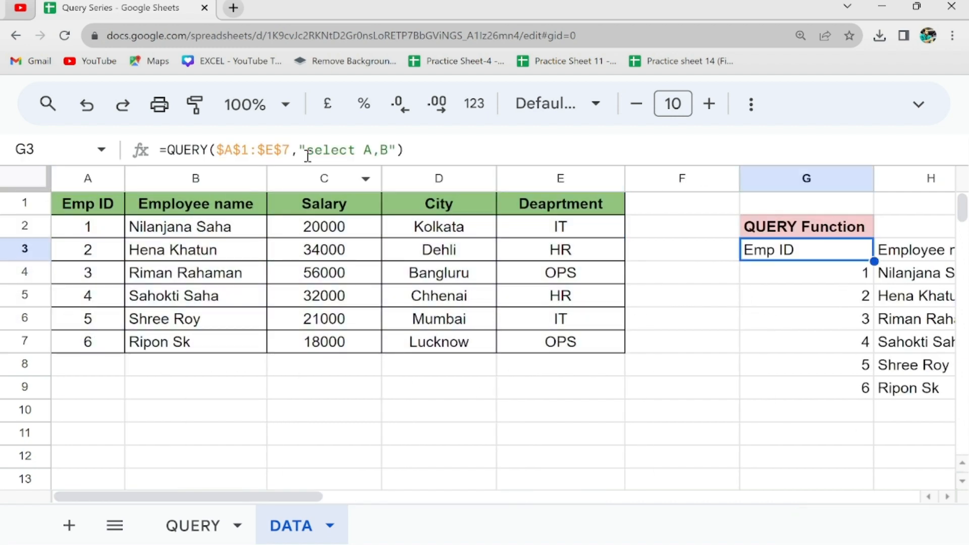
{"action": "scroll", "coordinate": [525, 295], "scroll_direction": "right", "scroll_amount": 2}
{"action": "scroll", "coordinate": [527, 296], "scroll_direction": "right", "scroll_amount": 2}
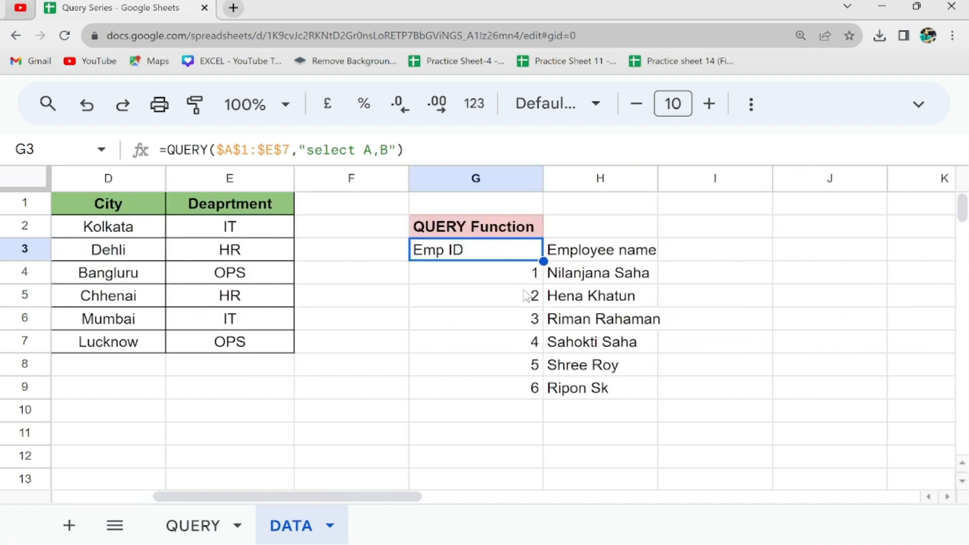
{"action": "scroll", "coordinate": [527, 296], "scroll_direction": "left", "scroll_amount": 3}
{"action": "scroll", "coordinate": [527, 296], "scroll_direction": "right", "scroll_amount": 2}
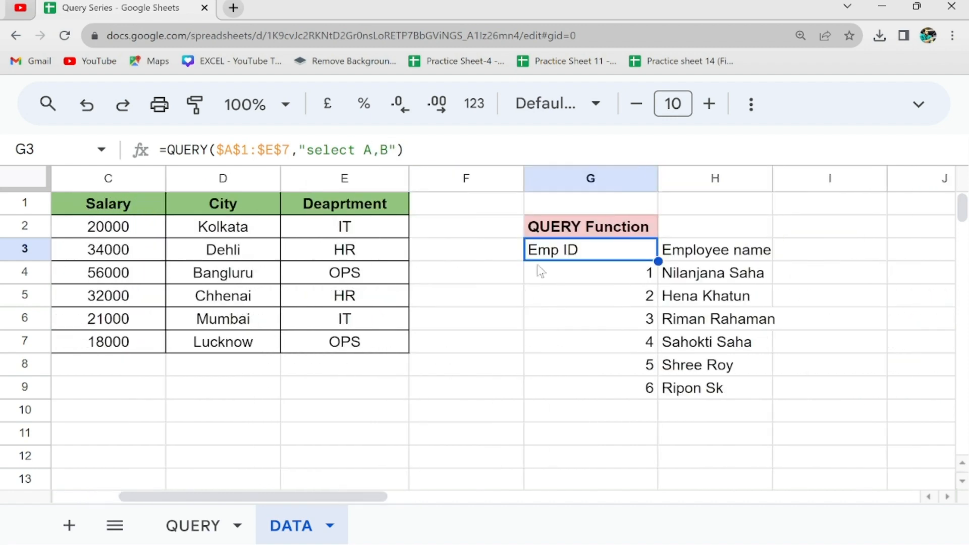
{"action": "key", "text": "ctrl+shift+Down"}
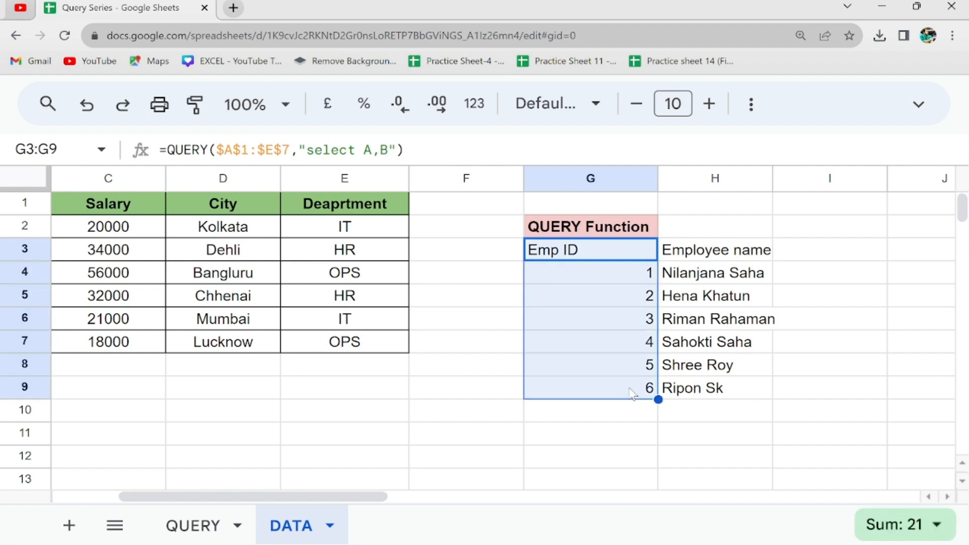
{"action": "left_click_drag", "start_coordinate": [717, 252], "coordinate": [699, 424]}
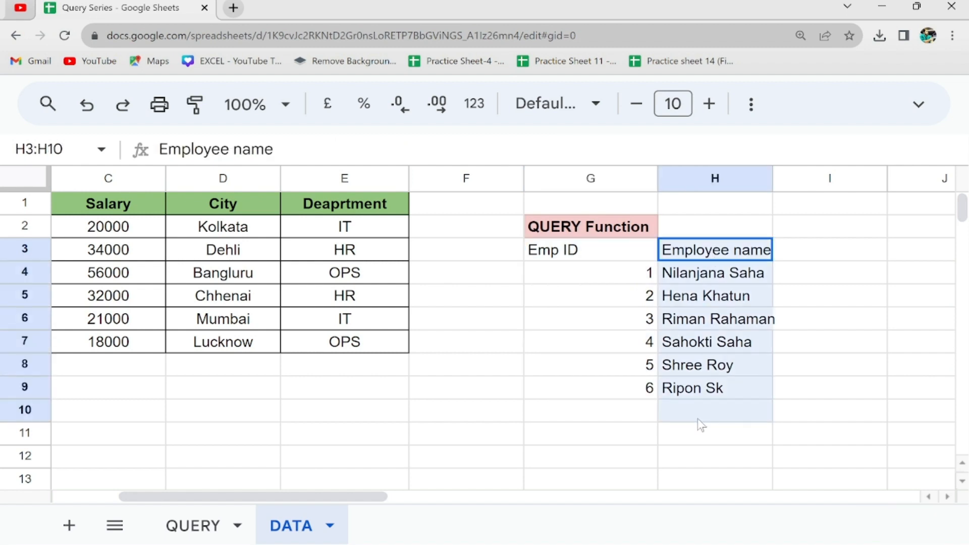
{"action": "scroll", "coordinate": [699, 424], "scroll_direction": "left", "scroll_amount": 2}
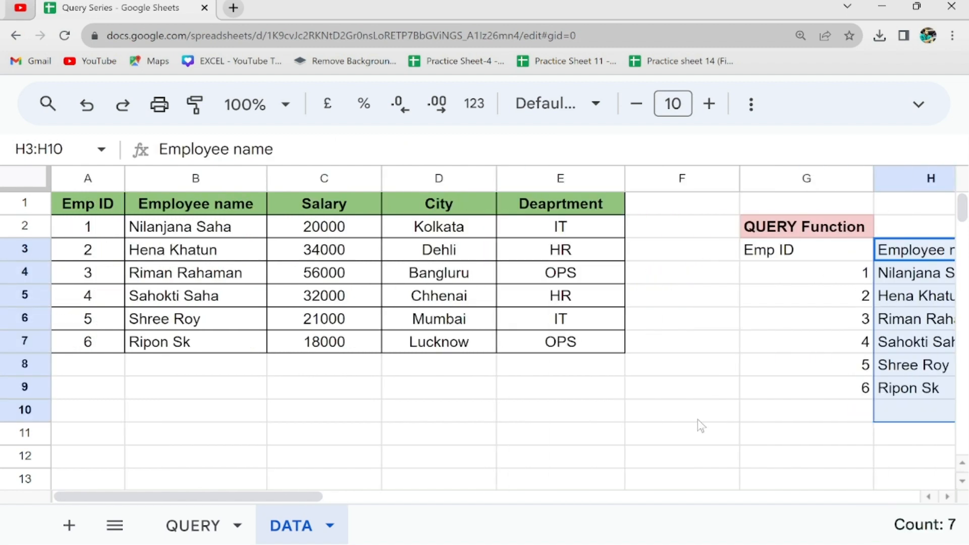
Extend the query string in G3 to "select A,B,C" so the Salary column is also returned
{"action": "left_click", "coordinate": [782, 250]}
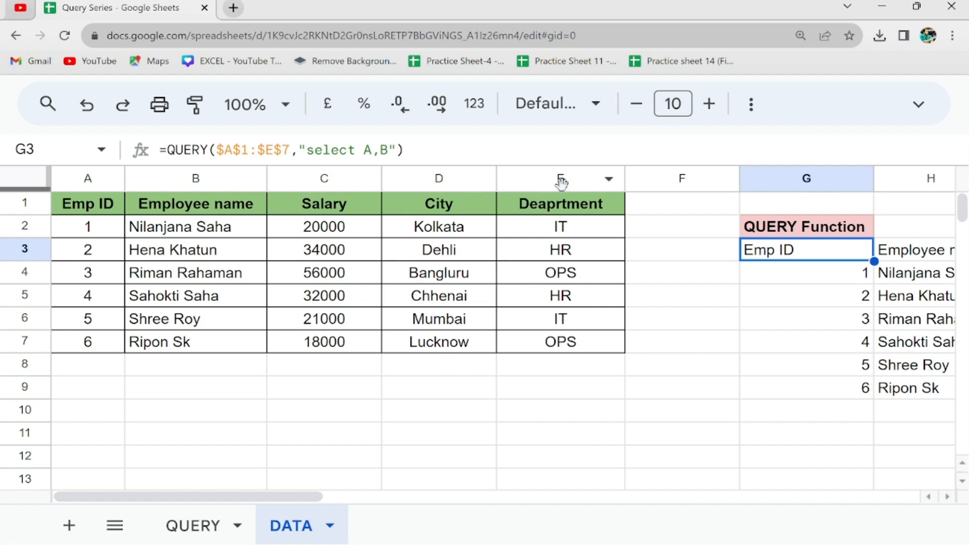
{"action": "left_click", "coordinate": [387, 149]}
{"action": "type", "text": ",C"}
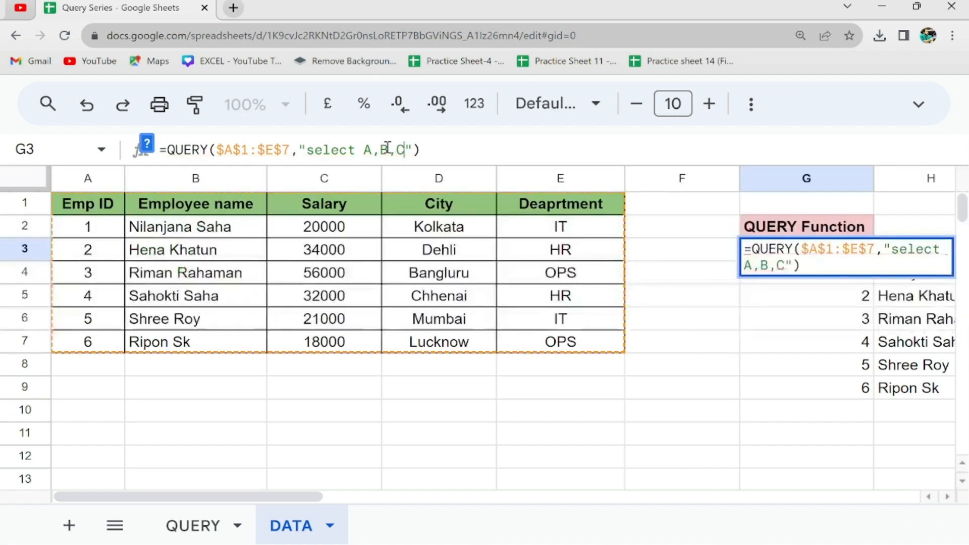
{"action": "key", "text": "Return"}
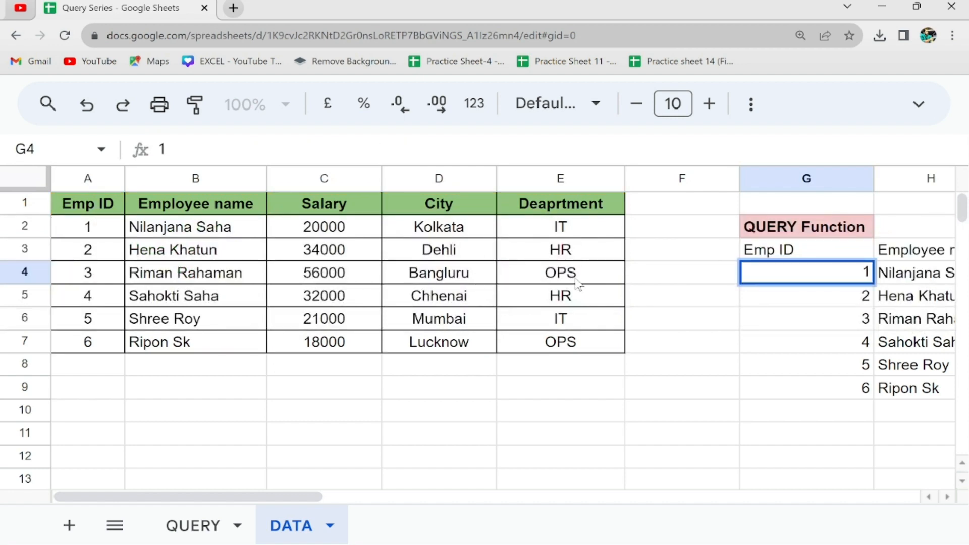
Examine the three-column query output in G3:I9 and compare it with the source table
{"action": "scroll", "coordinate": [740, 400], "scroll_direction": "right", "scroll_amount": 5}
{"action": "double_click", "coordinate": [753, 339]}
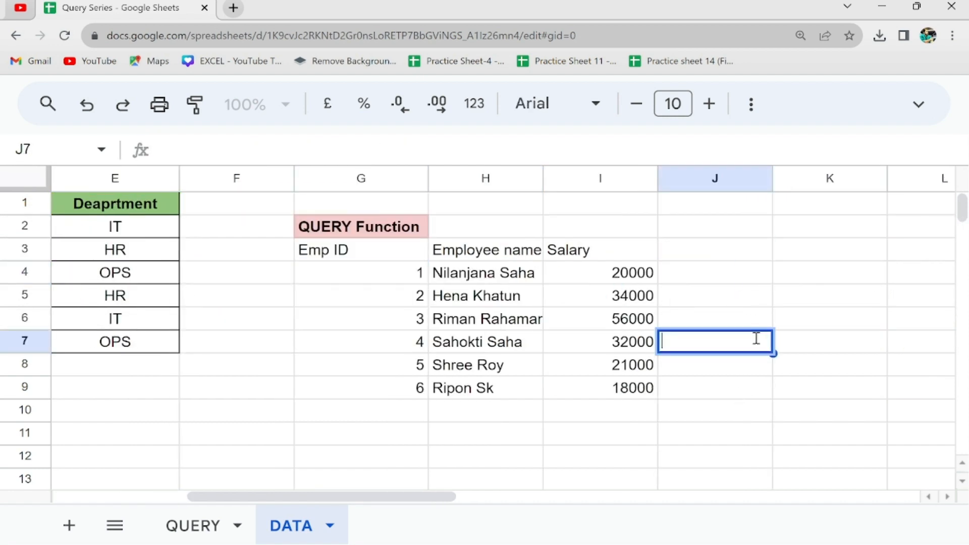
{"action": "left_click", "coordinate": [589, 219]}
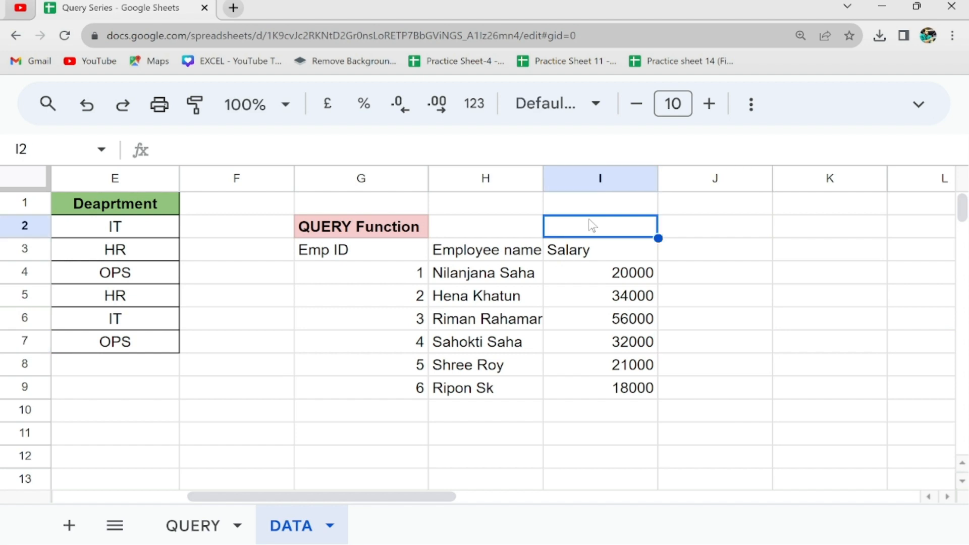
{"action": "left_click_drag", "start_coordinate": [363, 253], "coordinate": [365, 382]}
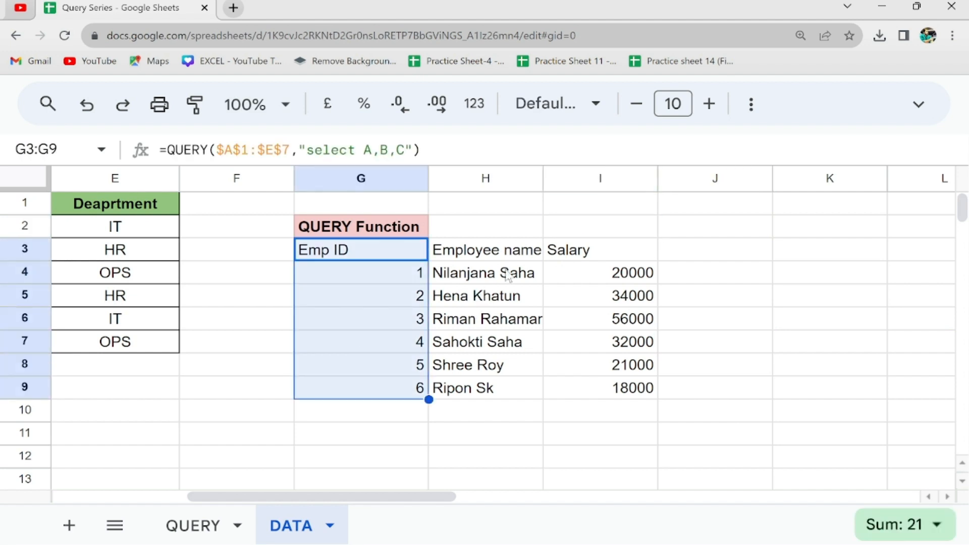
{"action": "left_click_drag", "start_coordinate": [576, 255], "coordinate": [591, 379]}
{"action": "scroll", "coordinate": [591, 379], "scroll_direction": "left", "scroll_amount": 3}
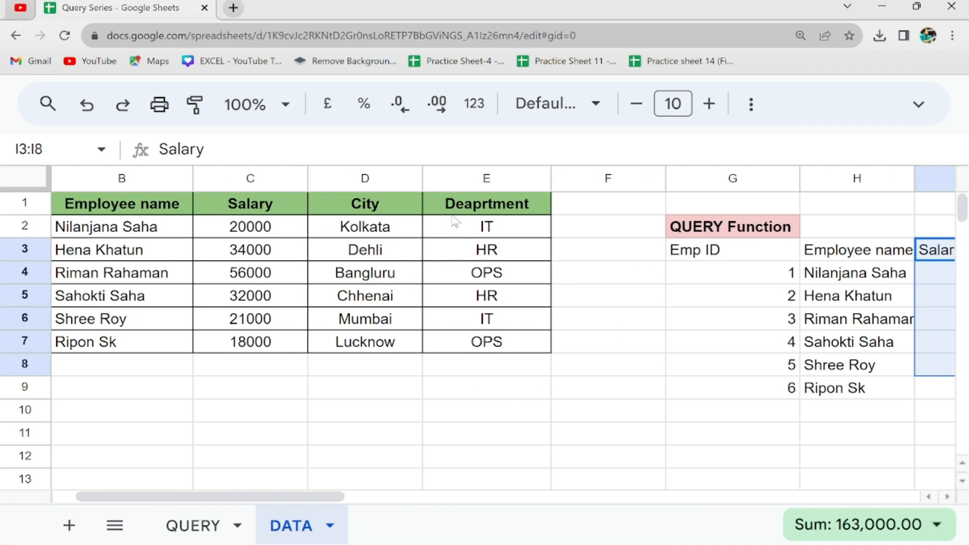
{"action": "scroll", "coordinate": [487, 303], "scroll_direction": "right", "scroll_amount": 3}
Change the query string in G3 to "select A,B,E" to return the department column instead of Salary
{"action": "left_click", "coordinate": [493, 256]}
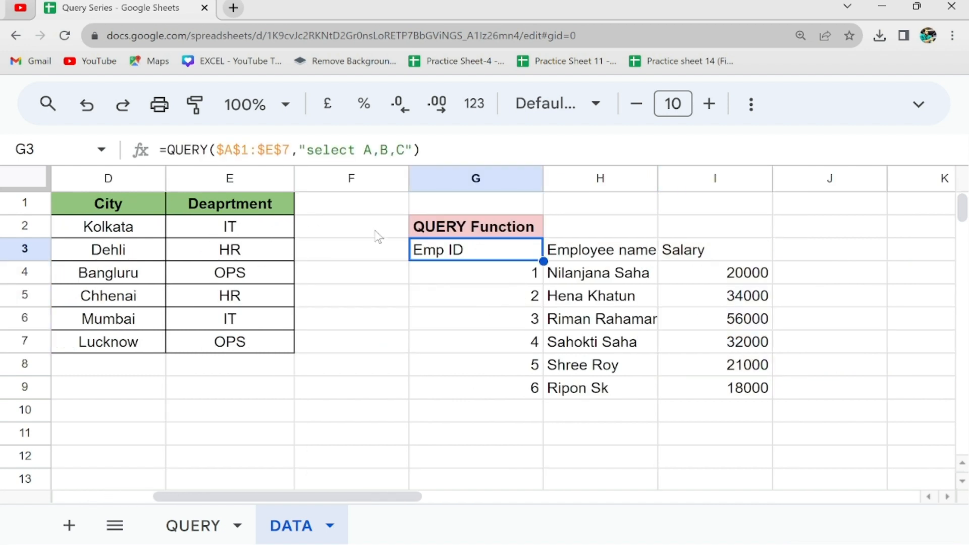
{"action": "left_click", "coordinate": [404, 149]}
{"action": "key", "text": "BackSpace"}
{"action": "type", "text": "E"}
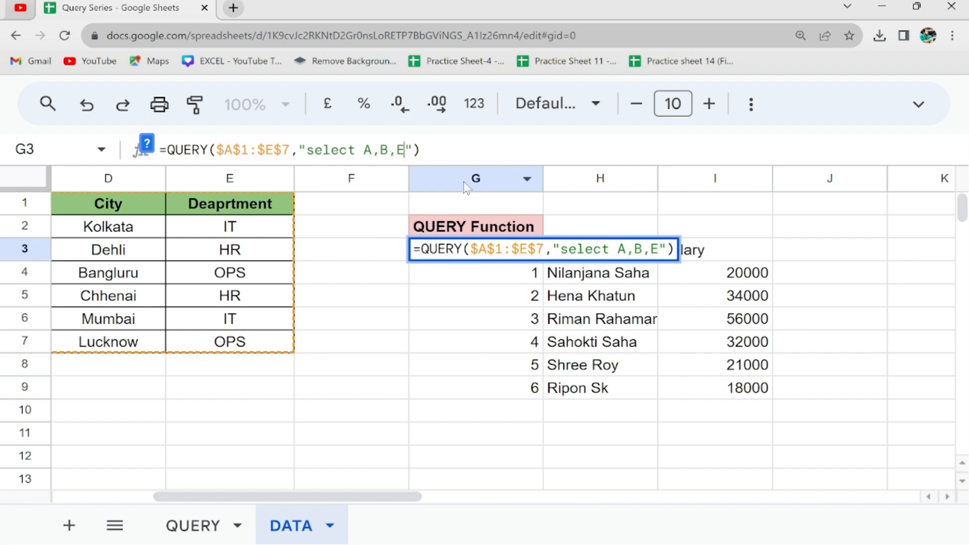
{"action": "key", "text": "Return"}
{"action": "left_click", "coordinate": [684, 252]}
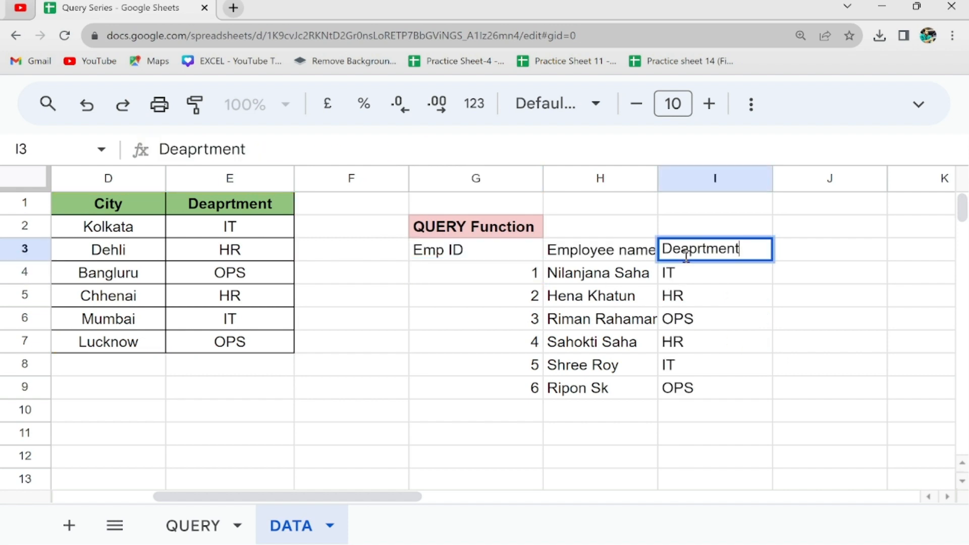
{"action": "left_click", "coordinate": [420, 419]}
Examine how the source table's column letters correspond to the select clause of the G3 formula
{"action": "scroll", "coordinate": [420, 424], "scroll_direction": "left", "scroll_amount": 3}
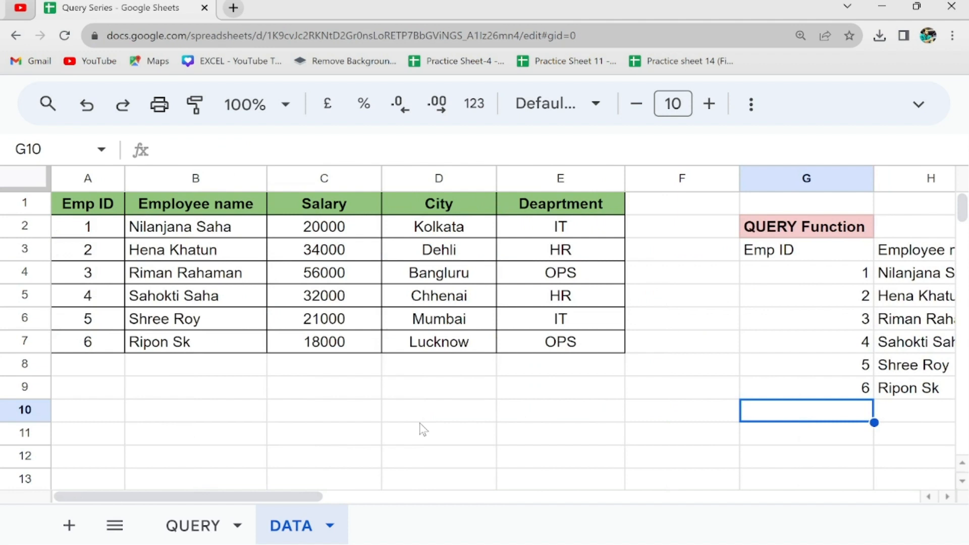
{"action": "left_click", "coordinate": [103, 179]}
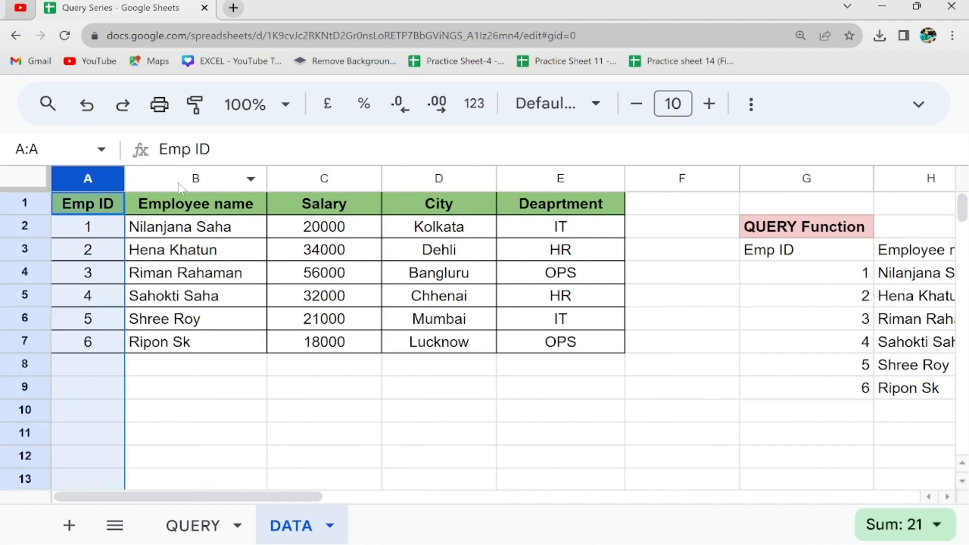
{"action": "left_click", "coordinate": [183, 178]}
{"action": "left_click_drag", "start_coordinate": [326, 177], "coordinate": [446, 202]}
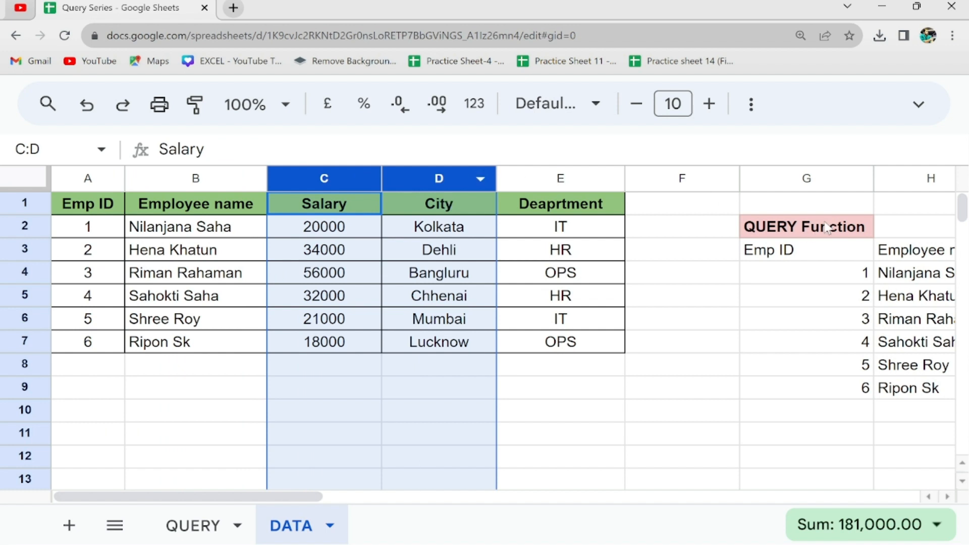
{"action": "left_click", "coordinate": [828, 251]}
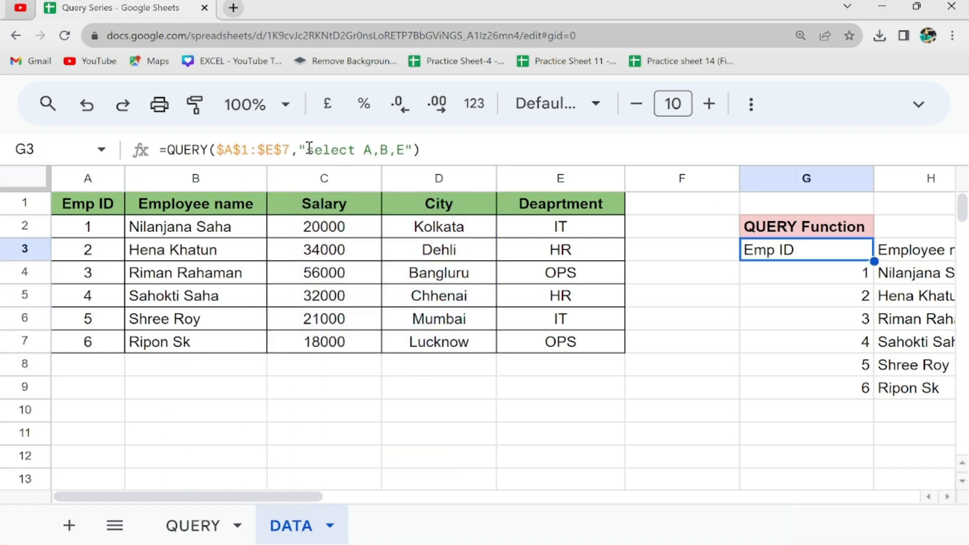
{"action": "left_click_drag", "start_coordinate": [308, 149], "coordinate": [407, 150]}
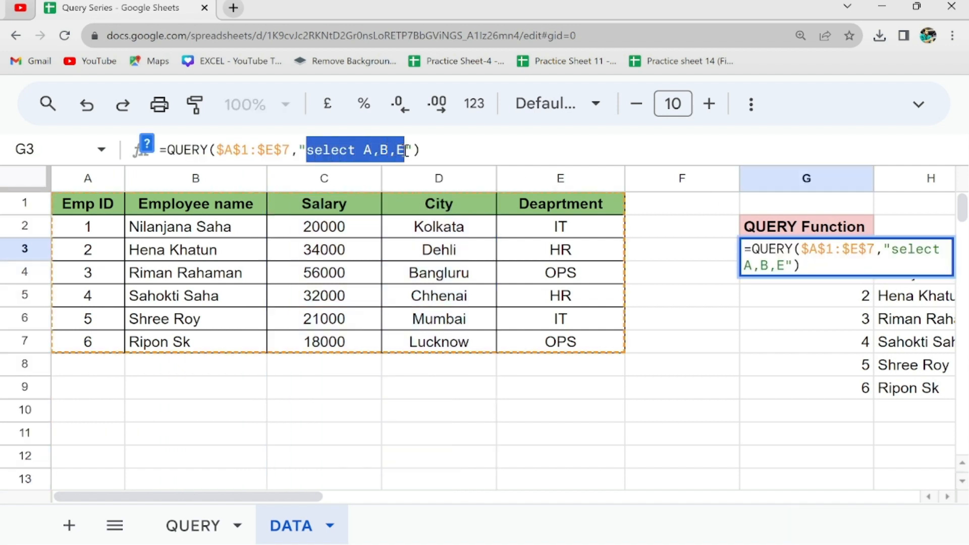
{"action": "key", "text": "Return"}
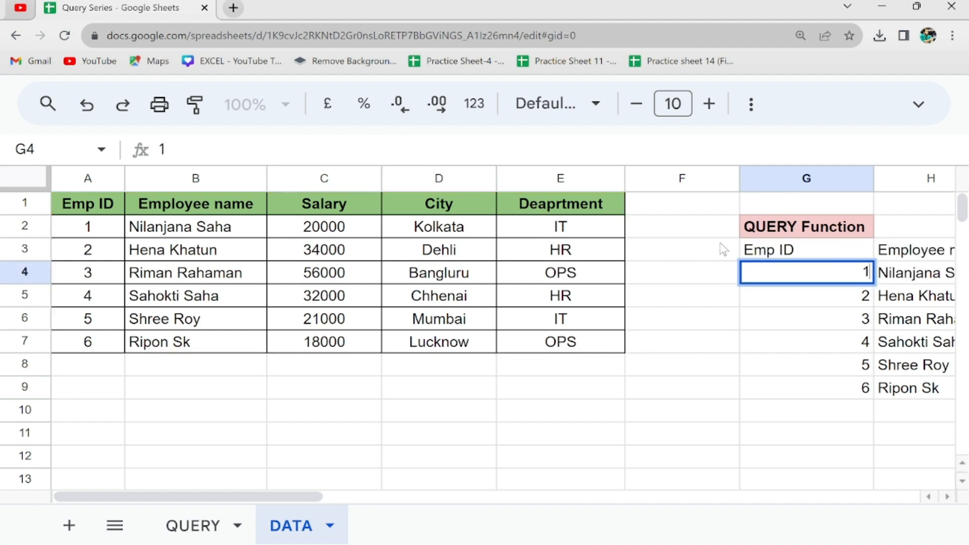
{"action": "key", "text": "Left"}
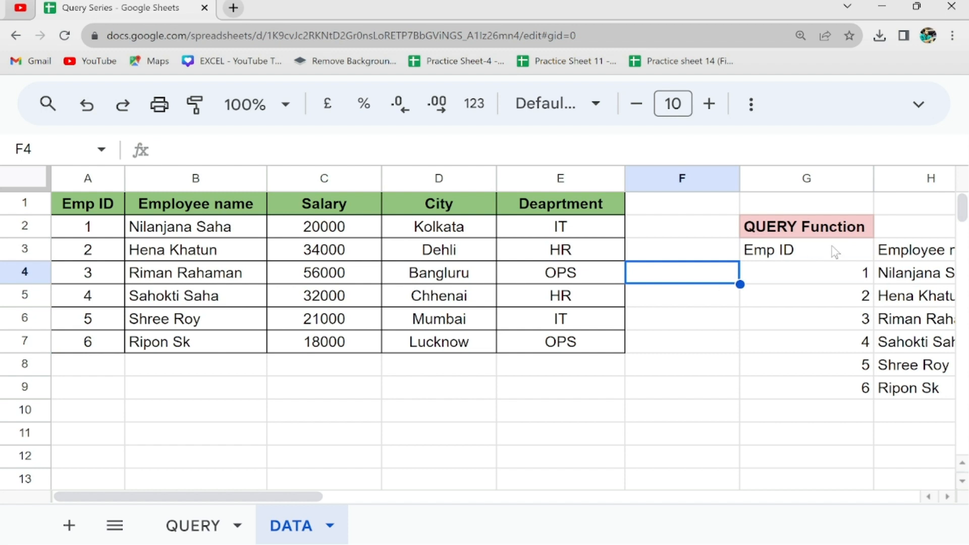
Replace the column references A and B in the G3 query string with col1 and Col2
{"action": "left_click", "coordinate": [808, 269]}
{"action": "left_click", "coordinate": [800, 256]}
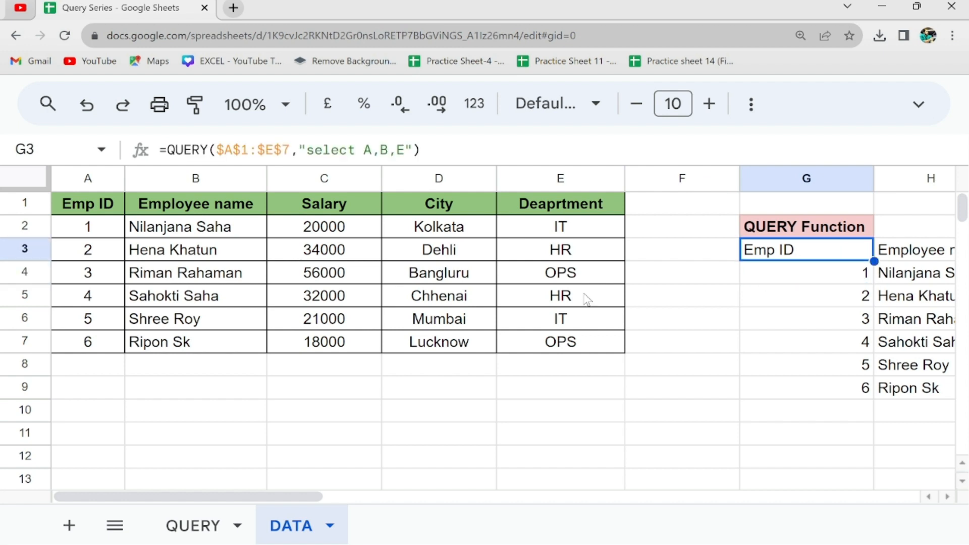
{"action": "left_click", "coordinate": [375, 150]}
{"action": "key", "text": "BackSpace"}
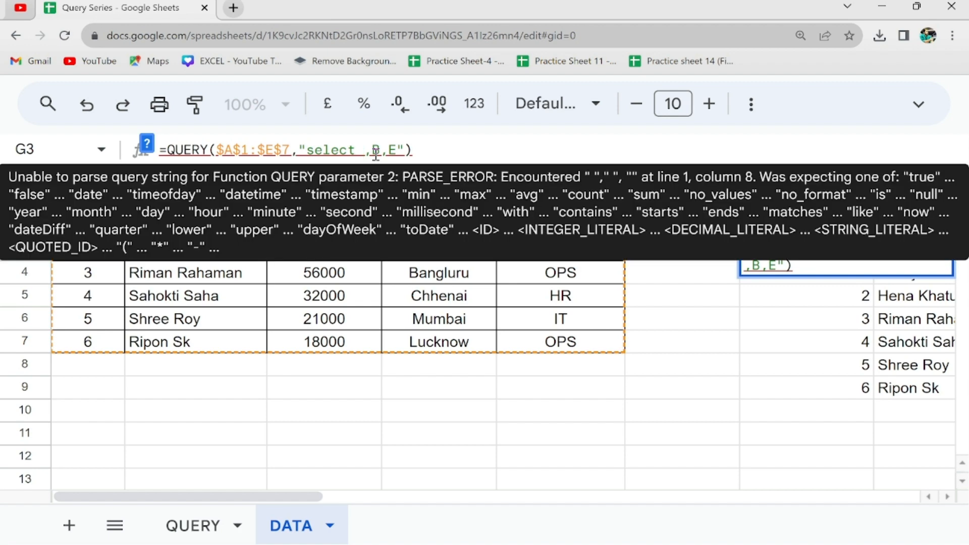
{"action": "type", "text": "col1"}
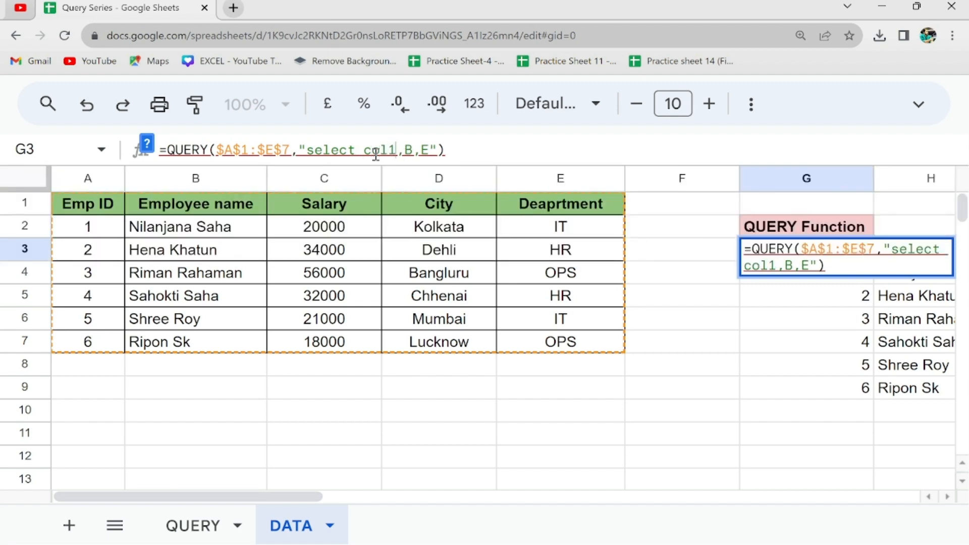
{"action": "left_click", "coordinate": [413, 151]}
{"action": "key", "text": "BackSpace"}
{"action": "type", "text": "Col2"}
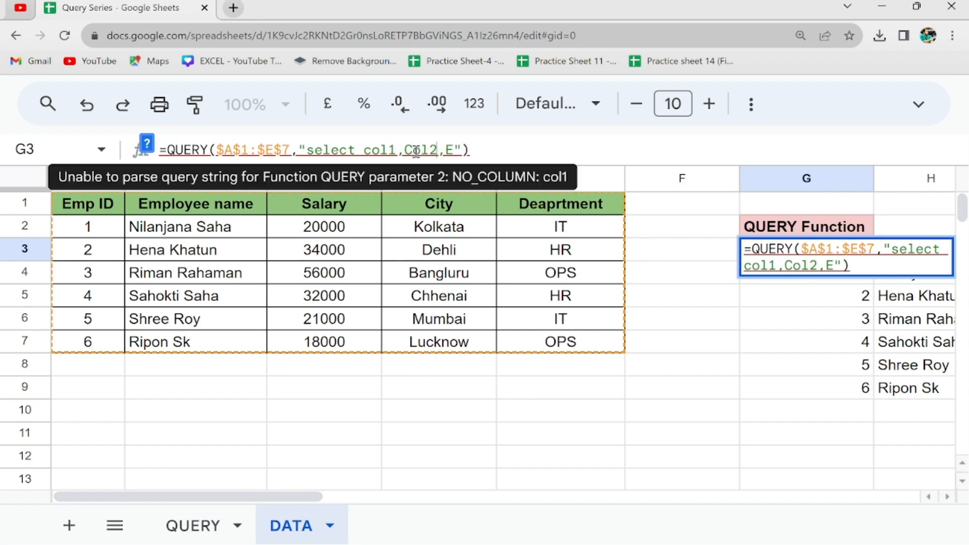
Replace the column reference E in the G3 query string with Col5 and commit the formula
{"action": "key", "text": "BackSpace"}
{"action": "type", "text": "C"}
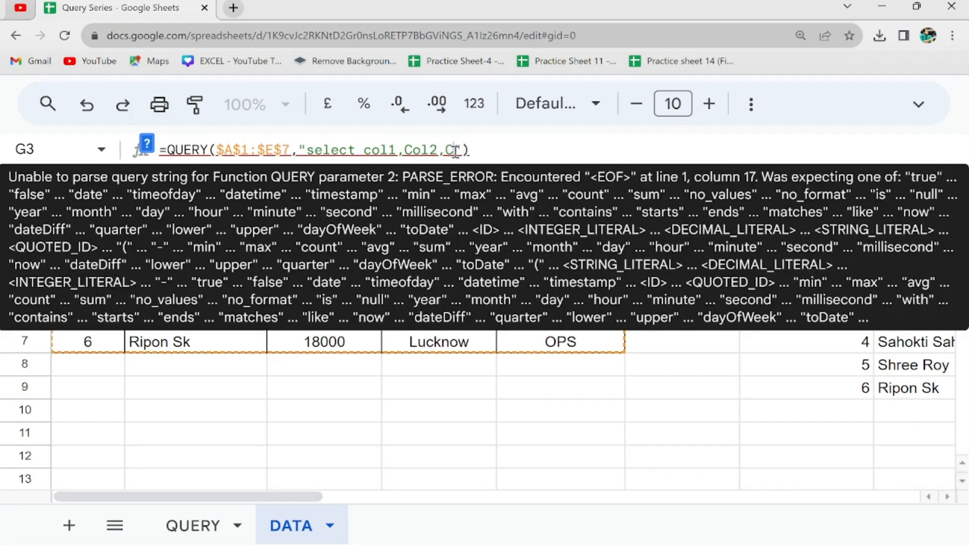
{"action": "type", "text": "ol"}
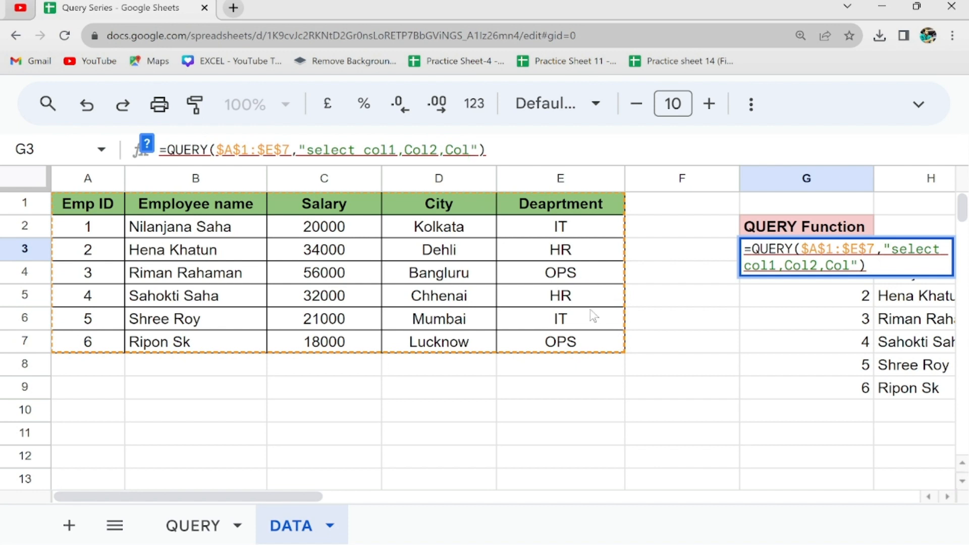
{"action": "type", "text": "5"}
{"action": "key", "text": "Return"}
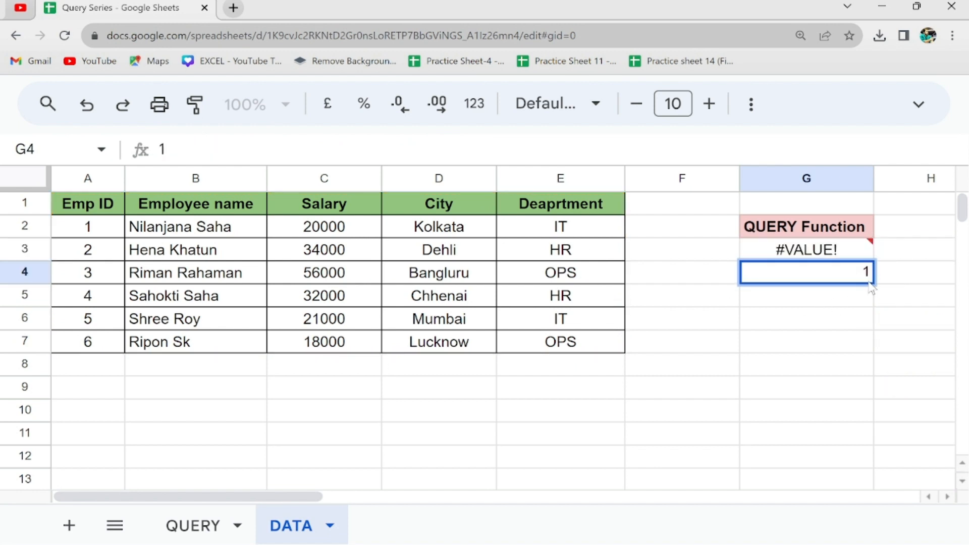
Read the error details of the QUERY formula in G3
{"action": "key", "text": "Down"}
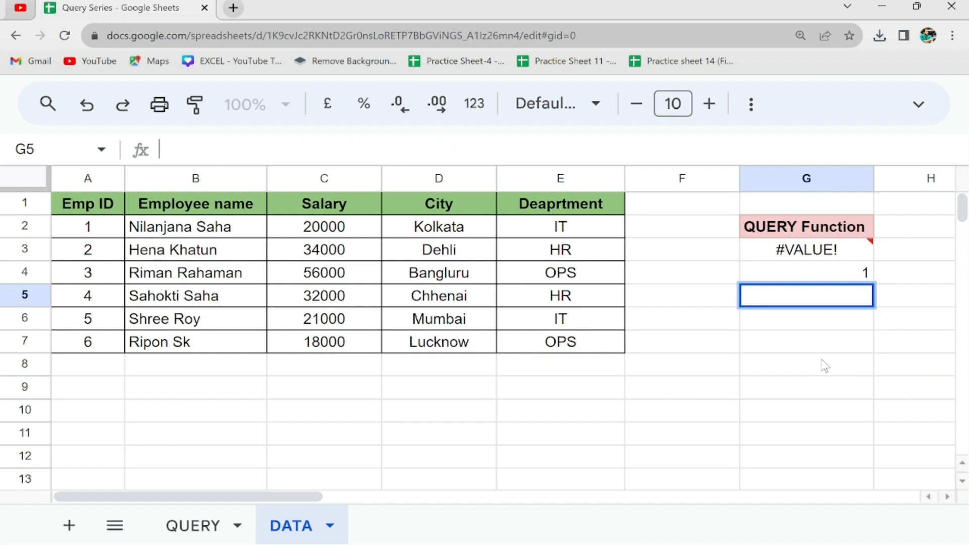
{"action": "left_click", "coordinate": [843, 274]}
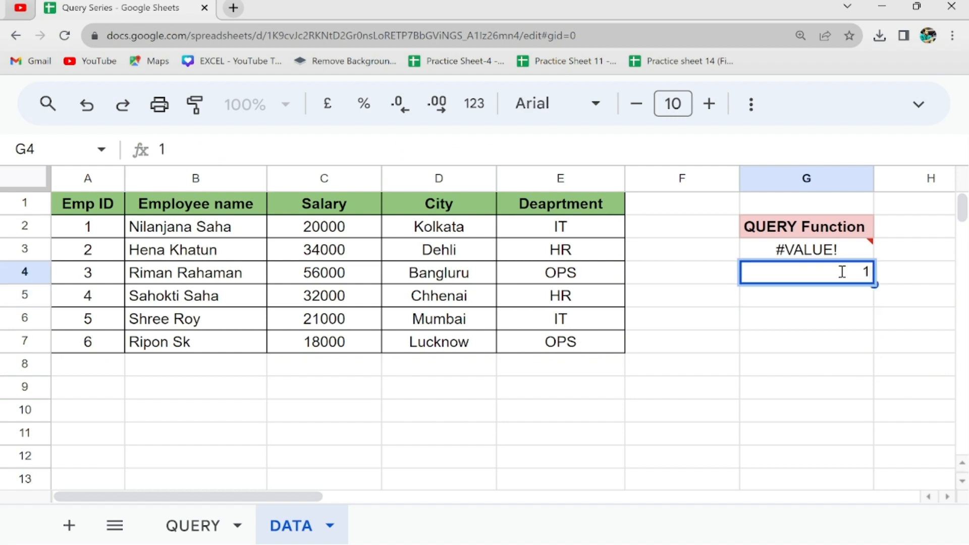
{"action": "key", "text": "Return"}
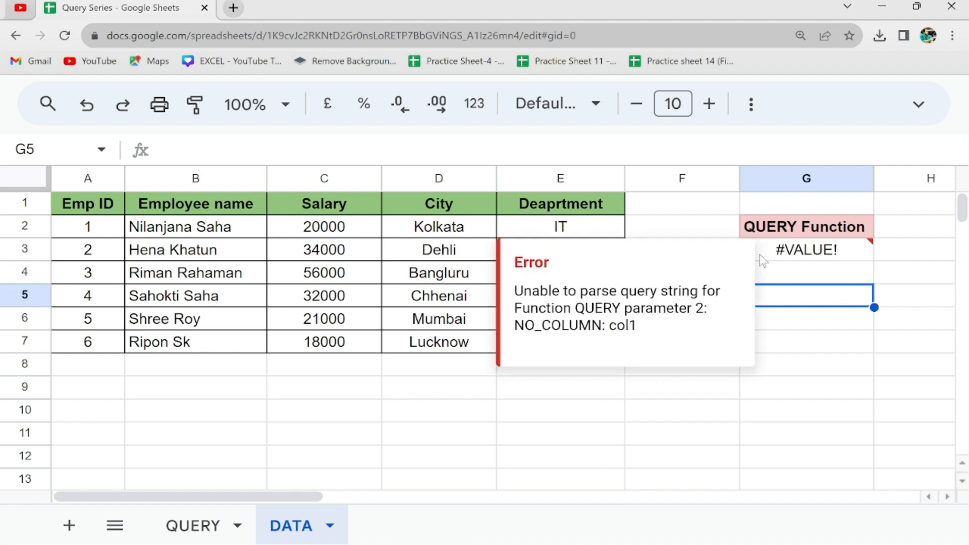
{"action": "left_click", "coordinate": [759, 253]}
{"action": "scroll", "coordinate": [606, 456], "scroll_direction": "right", "scroll_amount": 2}
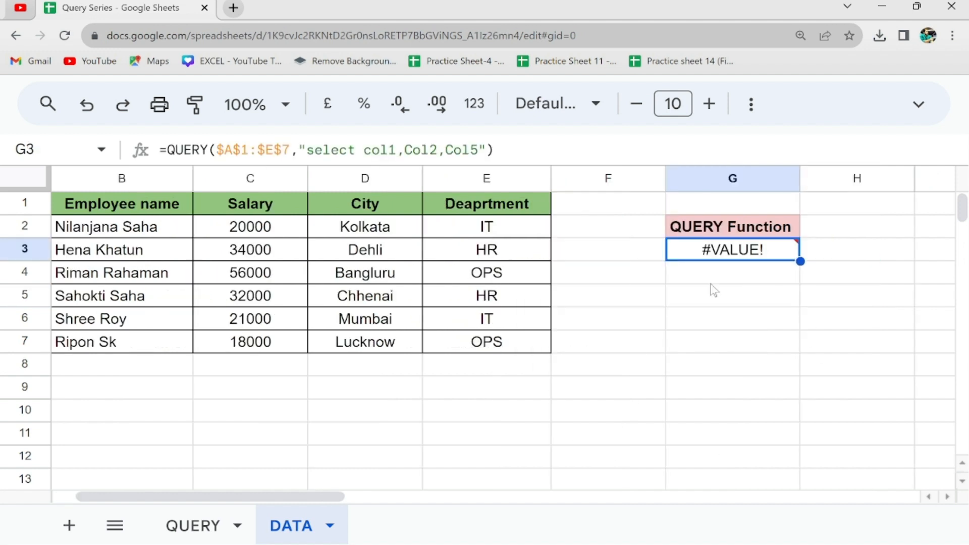
{"action": "scroll", "coordinate": [668, 286], "scroll_direction": "right", "scroll_amount": 5}
{"action": "scroll", "coordinate": [669, 287], "scroll_direction": "left", "scroll_amount": 5}
{"action": "mouse_move", "coordinate": [725, 259]}
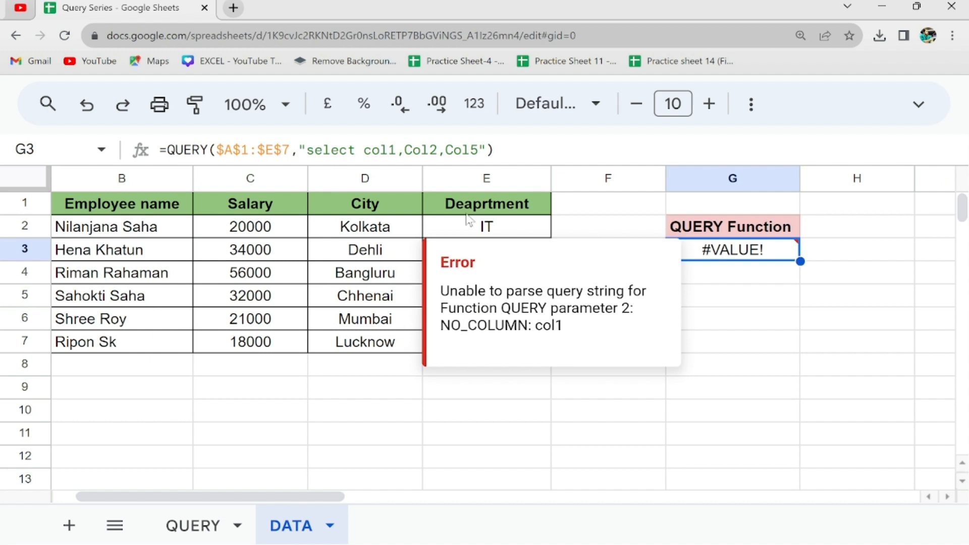
Capitalise the first column reference in the G3 query string to Col1 and commit the formula
{"action": "left_click", "coordinate": [374, 150]}
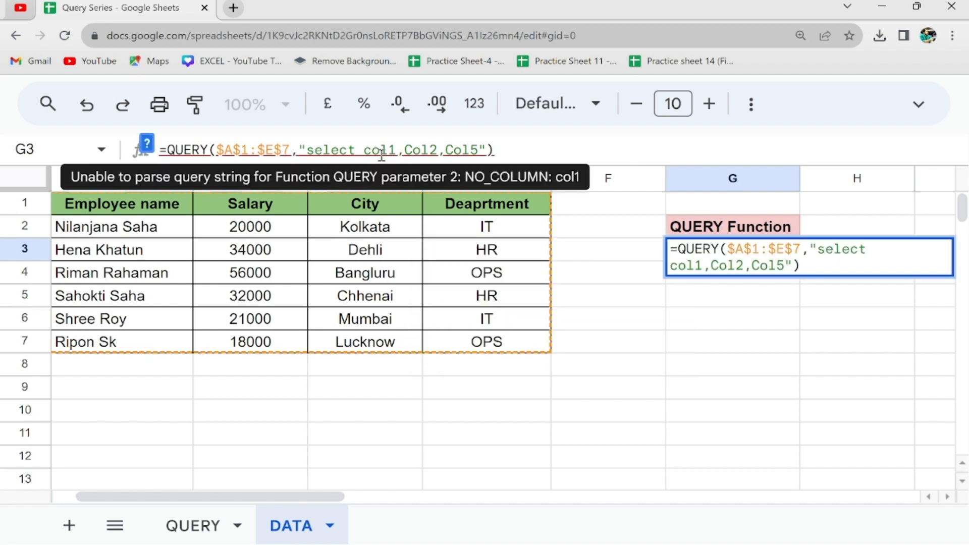
{"action": "key", "text": "BackSpace"}
{"action": "type", "text": "C"}
{"action": "key", "text": "Return"}
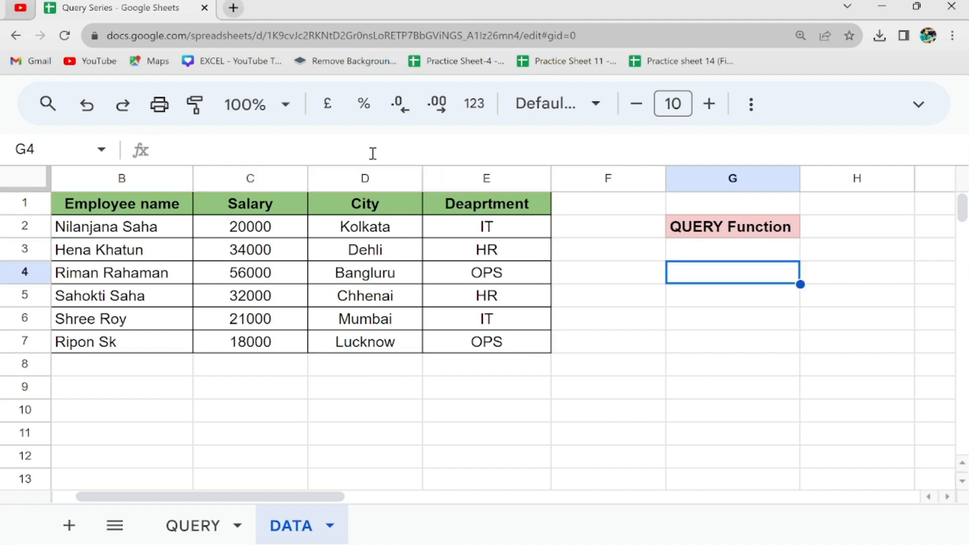
{"action": "key", "text": "Up"}
{"action": "key", "text": "Return"}
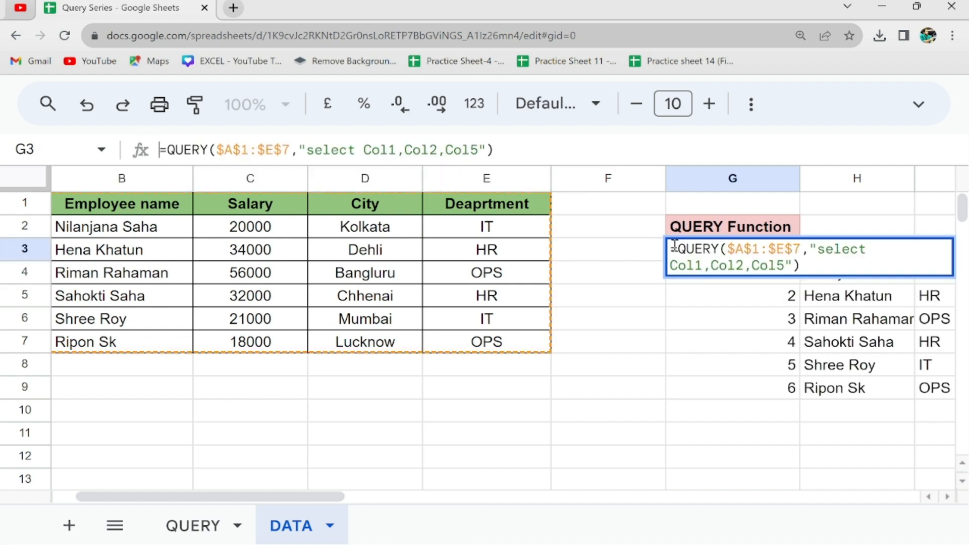
{"action": "double_click", "coordinate": [644, 252]}
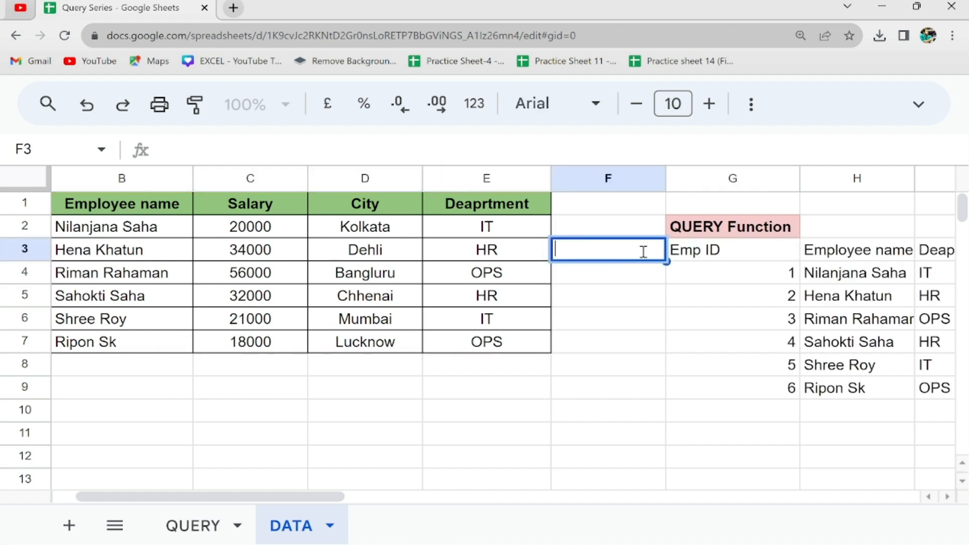
{"action": "left_click", "coordinate": [696, 258]}
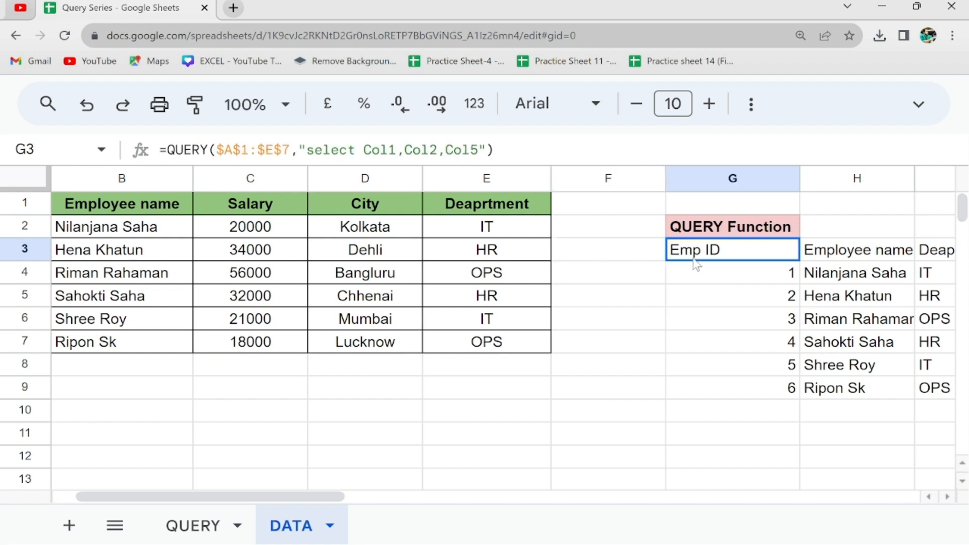
Examine the spelling of the Col1 reference in the G3 query string
{"action": "left_click", "coordinate": [364, 151]}
{"action": "double_click", "coordinate": [377, 150]}
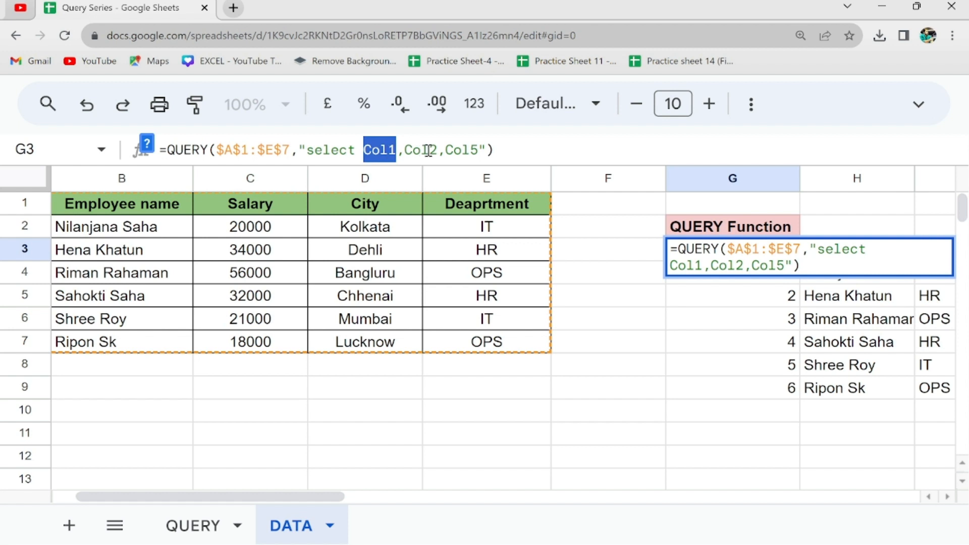
{"action": "left_click", "coordinate": [375, 150]}
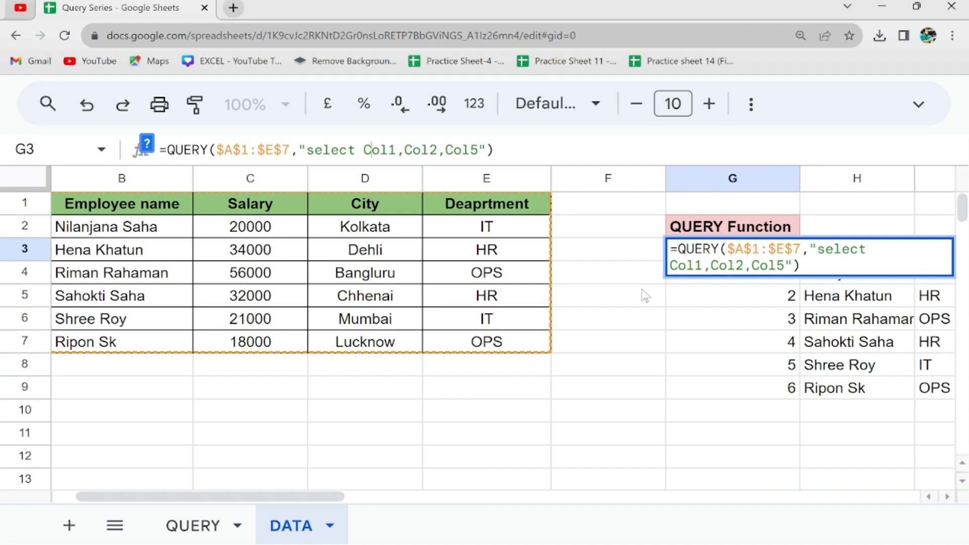
{"action": "key", "text": "Return"}
Compare the query output in G3:I9 with the source table in A1:E7
{"action": "scroll", "coordinate": [644, 293], "scroll_direction": "right", "scroll_amount": 5}
{"action": "left_click", "coordinate": [628, 346]}
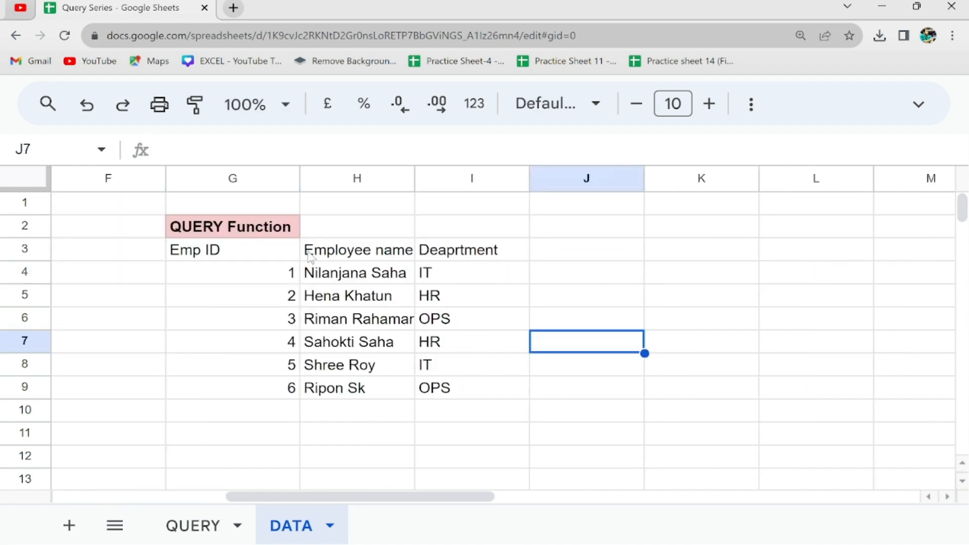
{"action": "left_click_drag", "start_coordinate": [268, 255], "coordinate": [444, 386]}
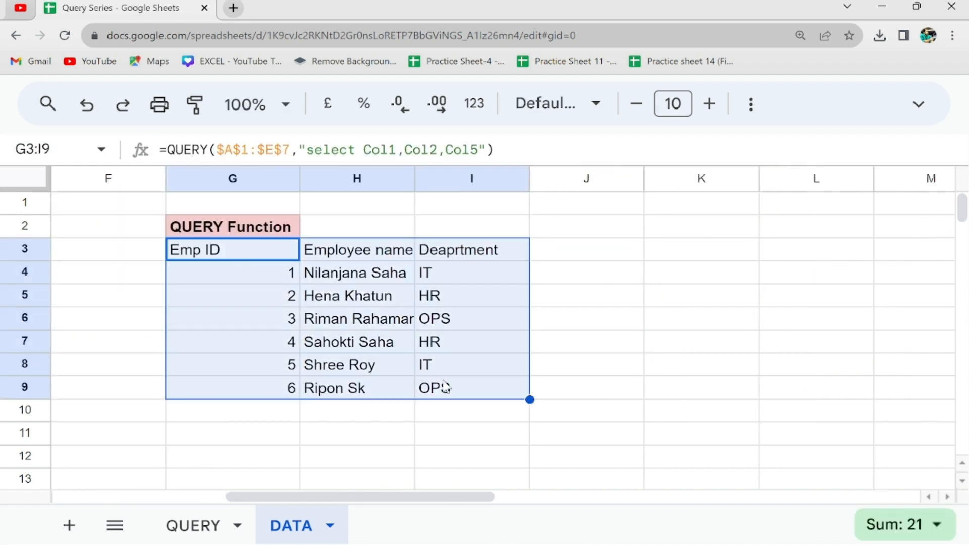
{"action": "scroll", "coordinate": [444, 386], "scroll_direction": "left", "scroll_amount": 6}
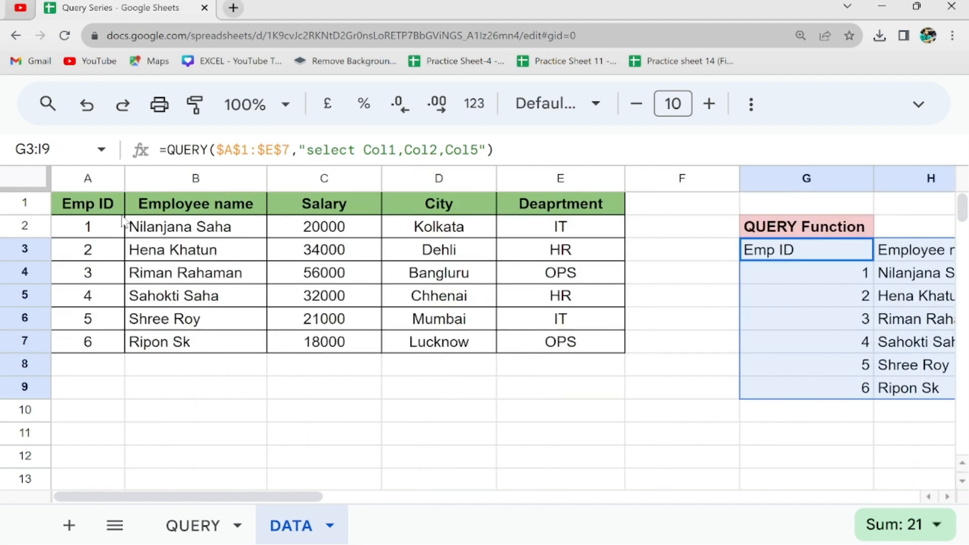
{"action": "left_click_drag", "start_coordinate": [104, 198], "coordinate": [597, 353]}
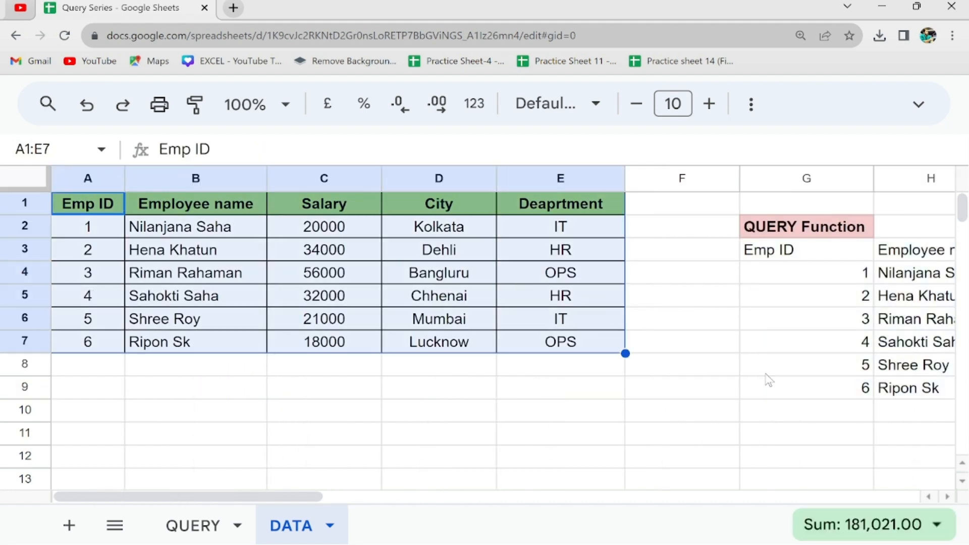
{"action": "scroll", "coordinate": [767, 378], "scroll_direction": "right", "scroll_amount": 4}
{"action": "left_click_drag", "start_coordinate": [391, 257], "coordinate": [608, 398]}
{"action": "scroll", "coordinate": [607, 399], "scroll_direction": "left", "scroll_amount": 6}
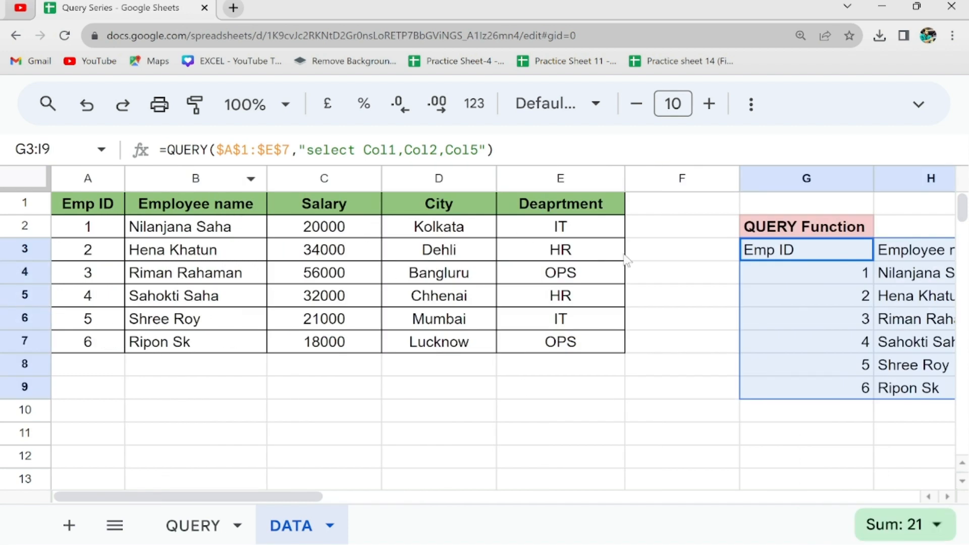
Clear the QUERY formula from G3 and keep that cell selected
{"action": "left_click", "coordinate": [800, 254]}
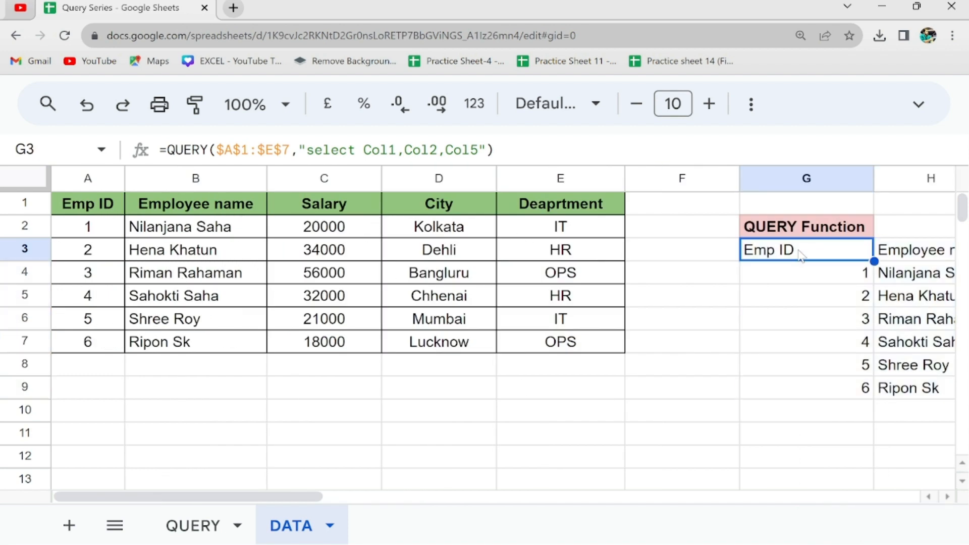
{"action": "key", "text": "Delete"}
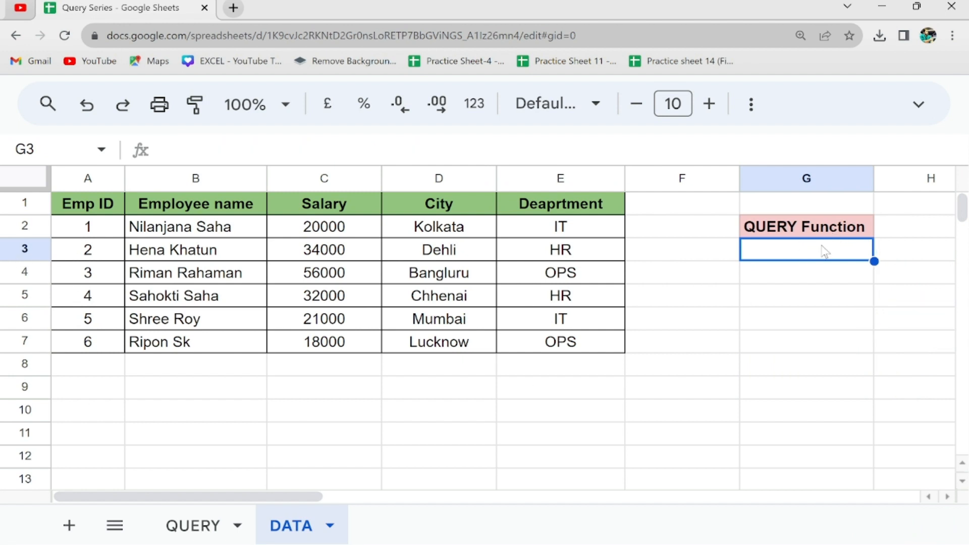
{"action": "key", "text": "Up"}
{"action": "key", "text": "Down"}
{"action": "type", "text": "=SELECT"}
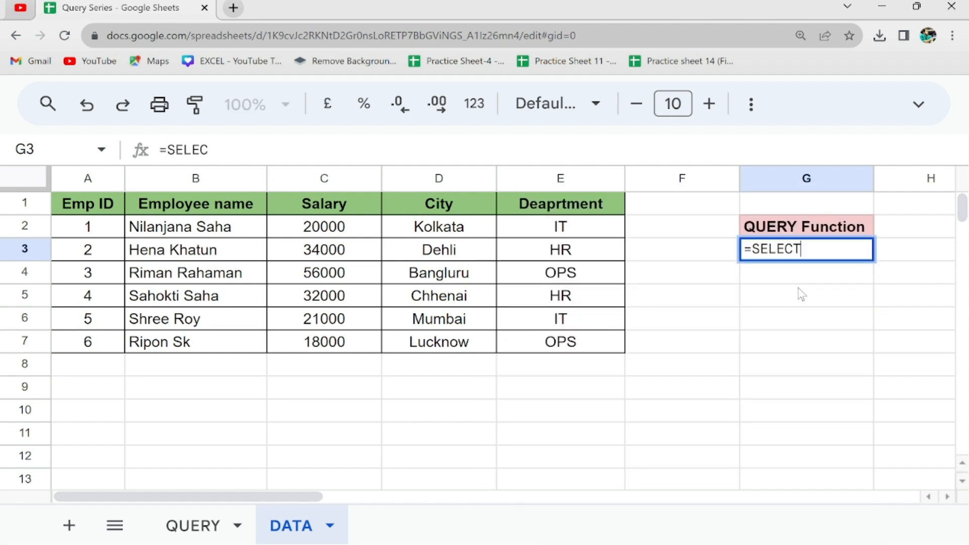
{"action": "key", "text": "BackSpace"}
{"action": "key", "text": "BackSpace"}
{"action": "key", "text": "BackSpace"}
{"action": "key", "text": "BackSpace"}
{"action": "key", "text": "BackSpace"}
{"action": "key", "text": "BackSpace"}
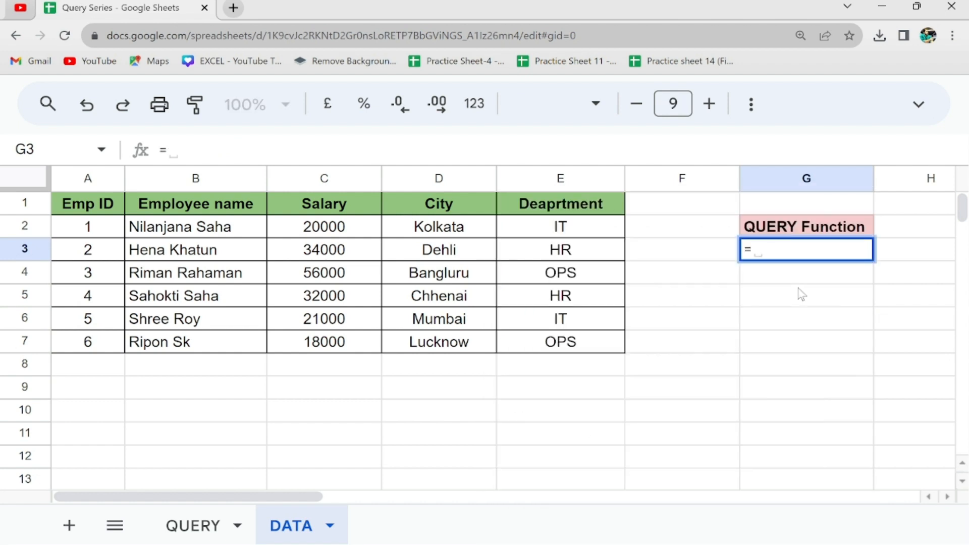
Start a QUERY formula in G3 with the employee table as the absolute data range $A$1:$E$7
{"action": "type", "text": "QUERY"}
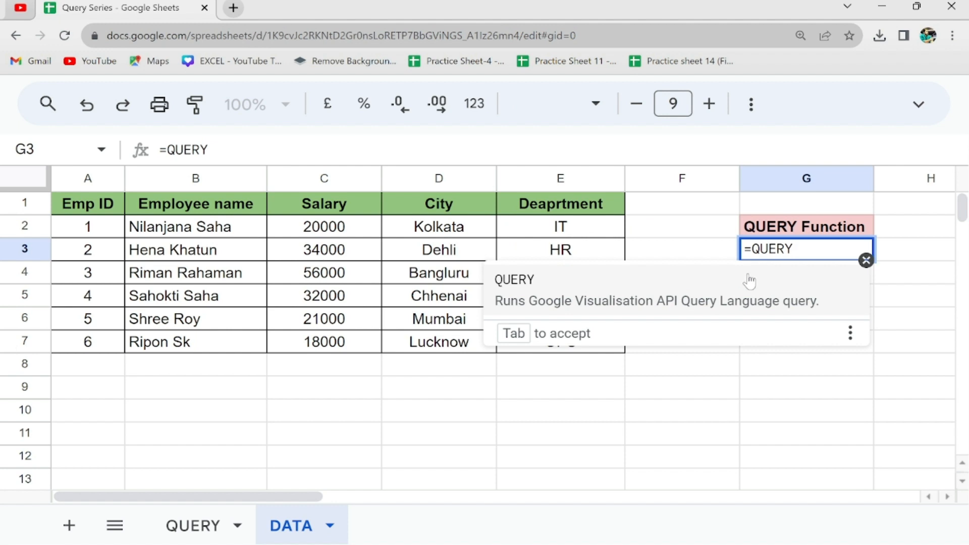
{"action": "type", "text": "("}
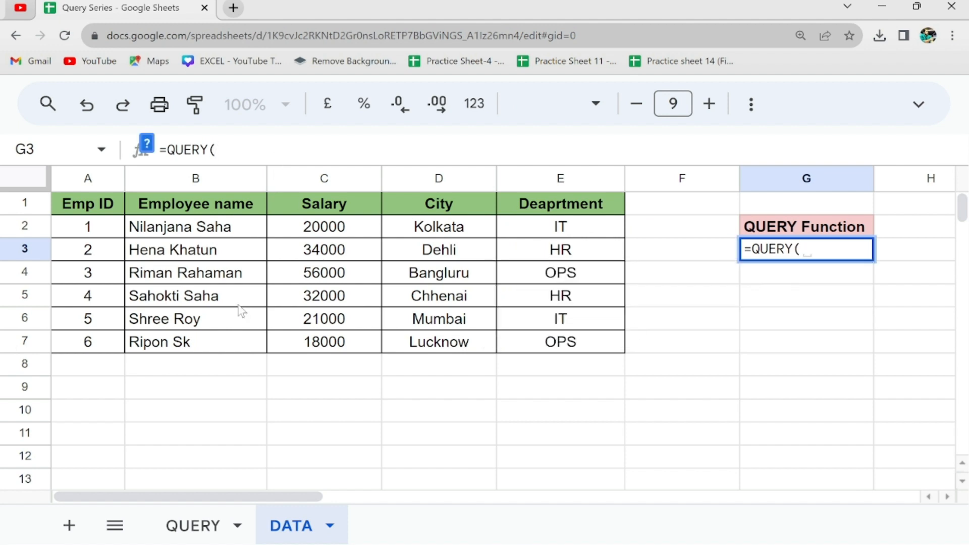
{"action": "left_click_drag", "start_coordinate": [86, 204], "coordinate": [592, 350]}
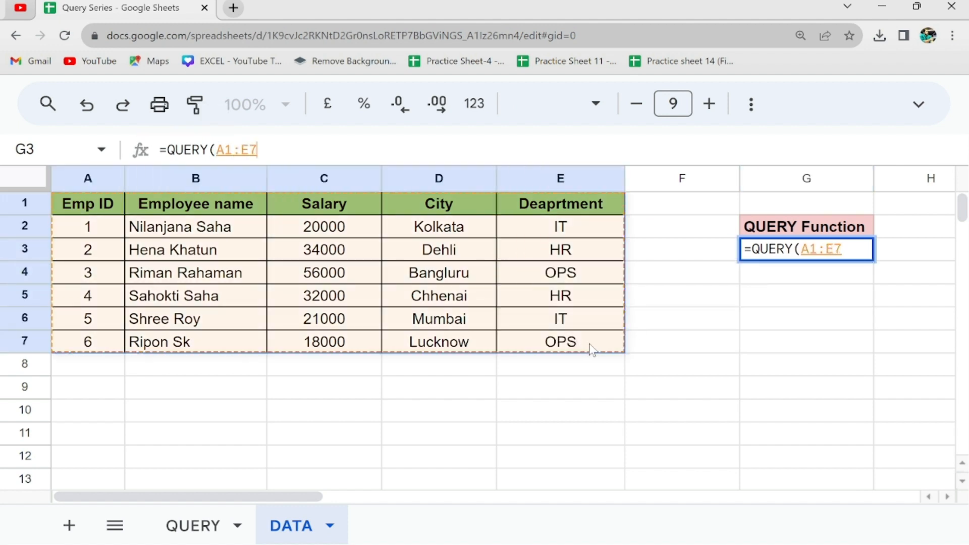
{"action": "key", "text": "F4"}
{"action": "type", "text": ","}
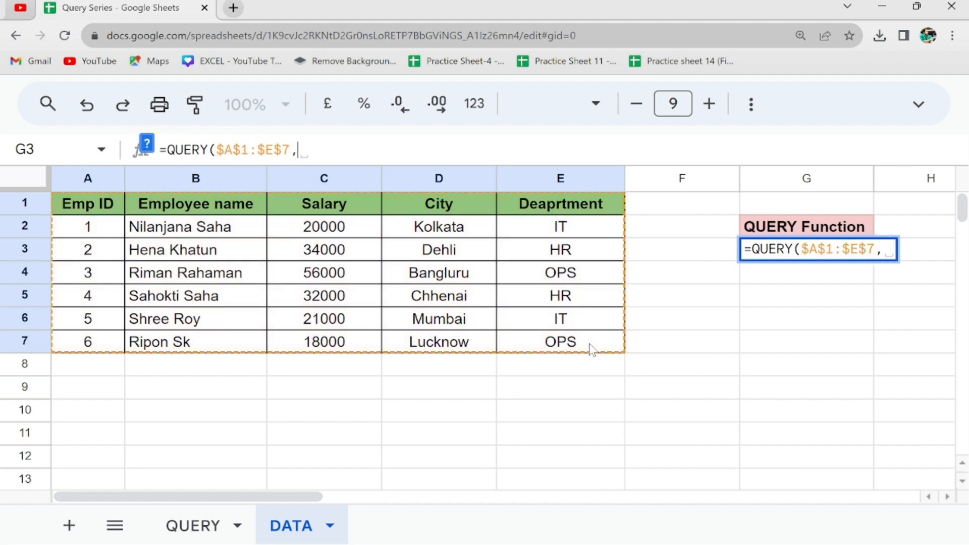
Add the query string "Select *" to the G3 formula to return all columns, and commit it
{"action": "type", "text": "\"S"}
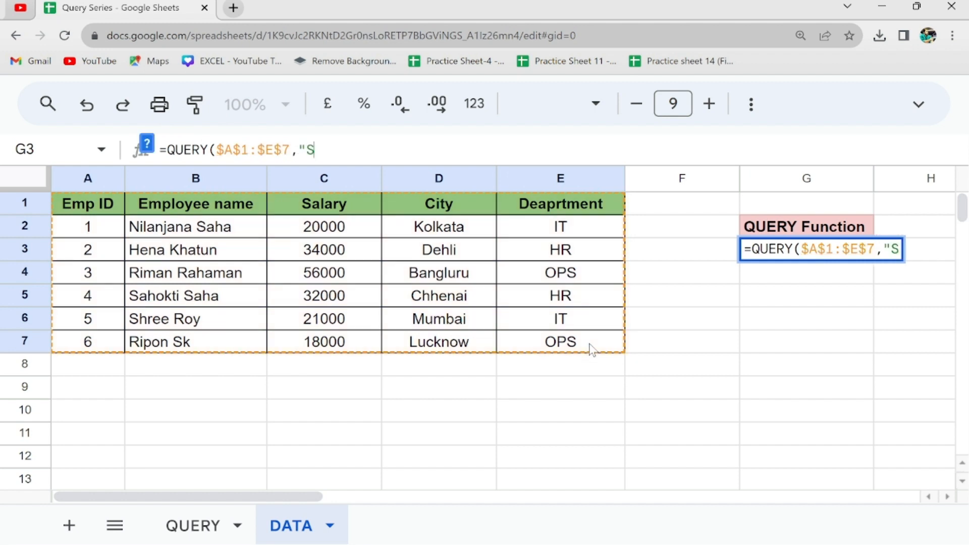
{"action": "type", "text": "le"}
{"action": "key", "text": "BackSpace"}
{"action": "key", "text": "BackSpace"}
{"action": "type", "text": "elct"}
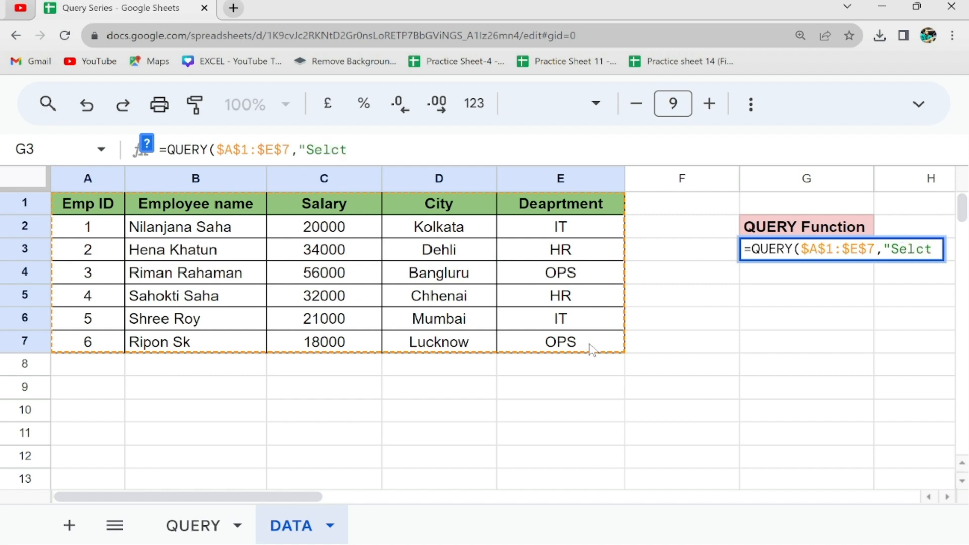
{"action": "key", "text": "BackSpace"}
{"action": "key", "text": "BackSpace"}
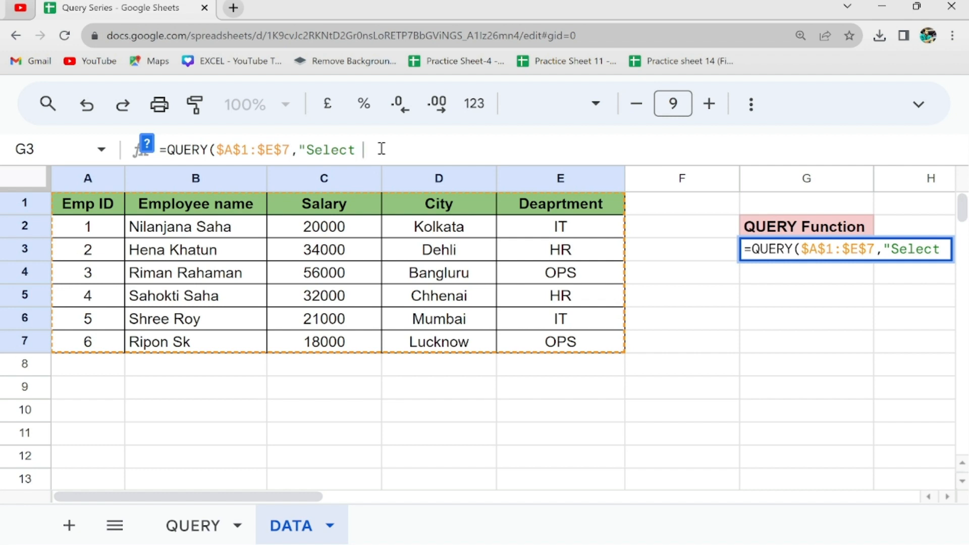
{"action": "type", "text": "*"}
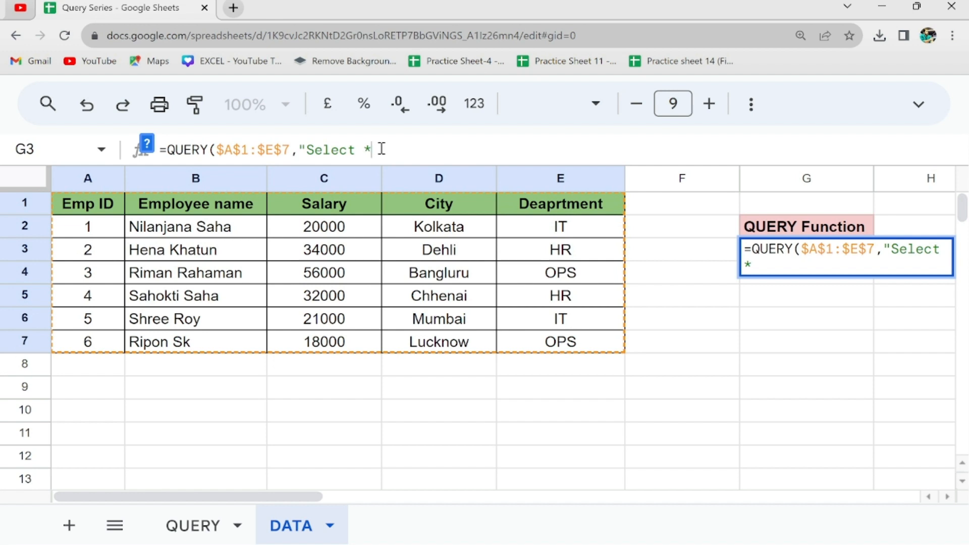
{"action": "type", "text": "\")"}
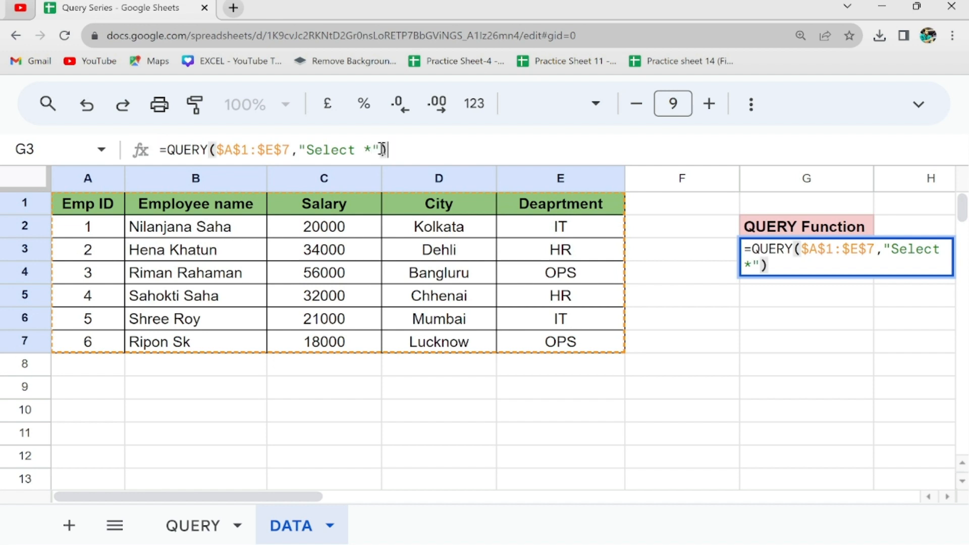
{"action": "key", "text": "Return"}
Compare the full query output in G3:K9 with the source table in A1:E7
{"action": "scroll", "coordinate": [677, 350], "scroll_direction": "right", "scroll_amount": 4}
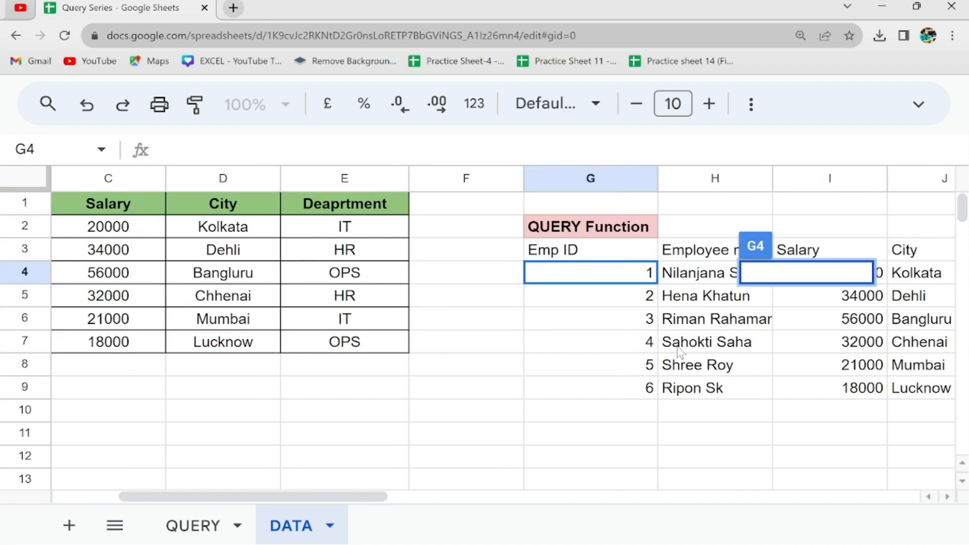
{"action": "left_click", "coordinate": [548, 387]}
{"action": "left_click", "coordinate": [514, 317]}
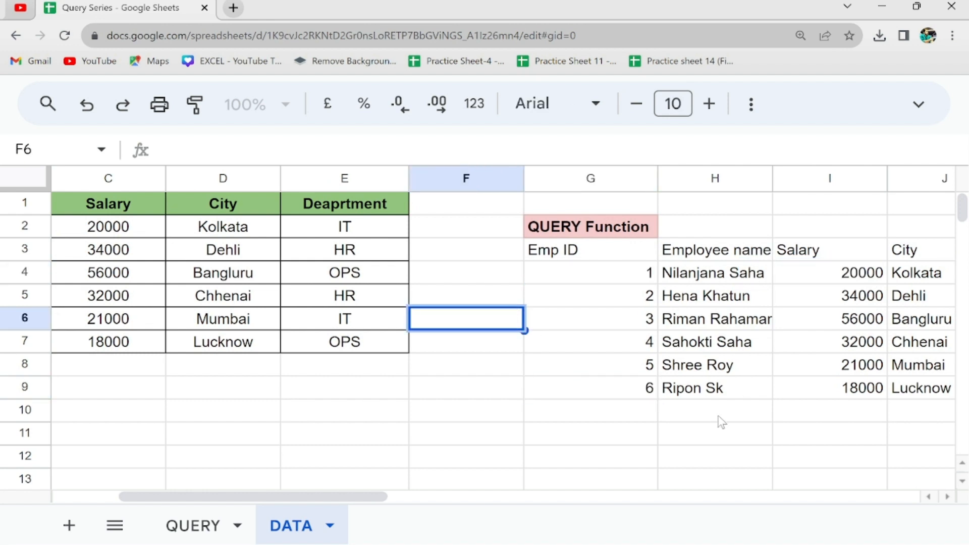
{"action": "scroll", "coordinate": [718, 420], "scroll_direction": "right", "scroll_amount": 3}
{"action": "left_click", "coordinate": [815, 271]}
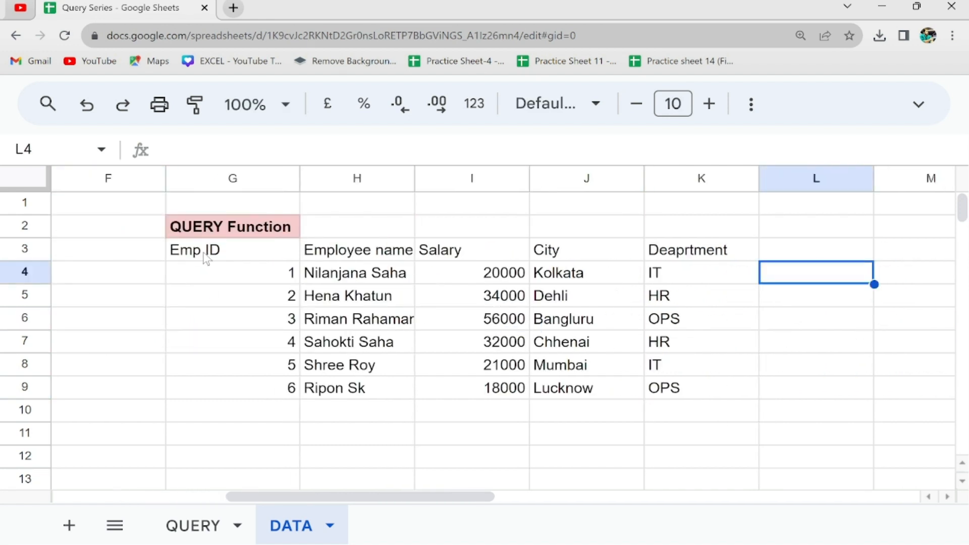
{"action": "left_click_drag", "start_coordinate": [207, 255], "coordinate": [698, 400]}
{"action": "scroll", "coordinate": [702, 399], "scroll_direction": "left", "scroll_amount": 5}
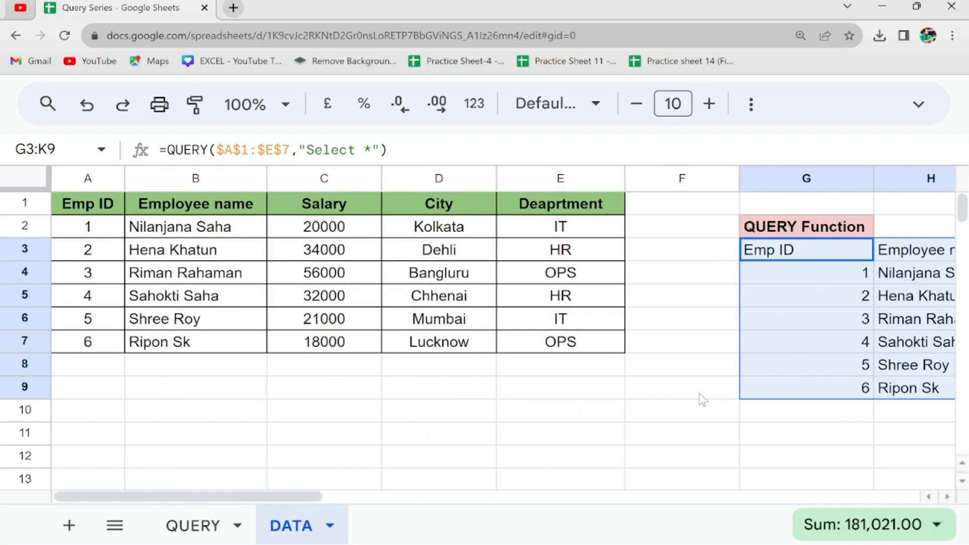
{"action": "left_click_drag", "start_coordinate": [99, 212], "coordinate": [597, 363]}
{"action": "scroll", "coordinate": [598, 363], "scroll_direction": "right", "scroll_amount": 5}
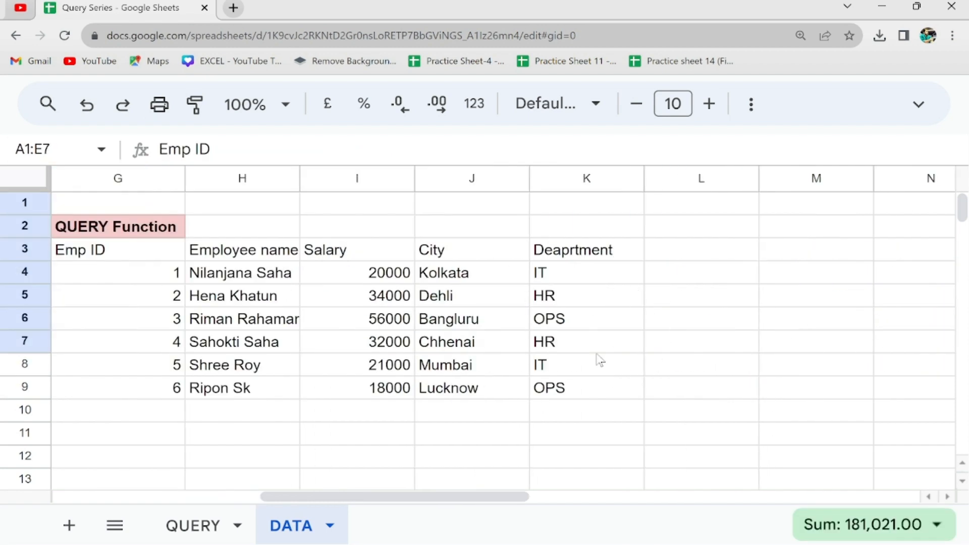
Examine the asterisk in the select clause of the G3 formula, leaving the formula as it is
{"action": "left_click", "coordinate": [146, 257]}
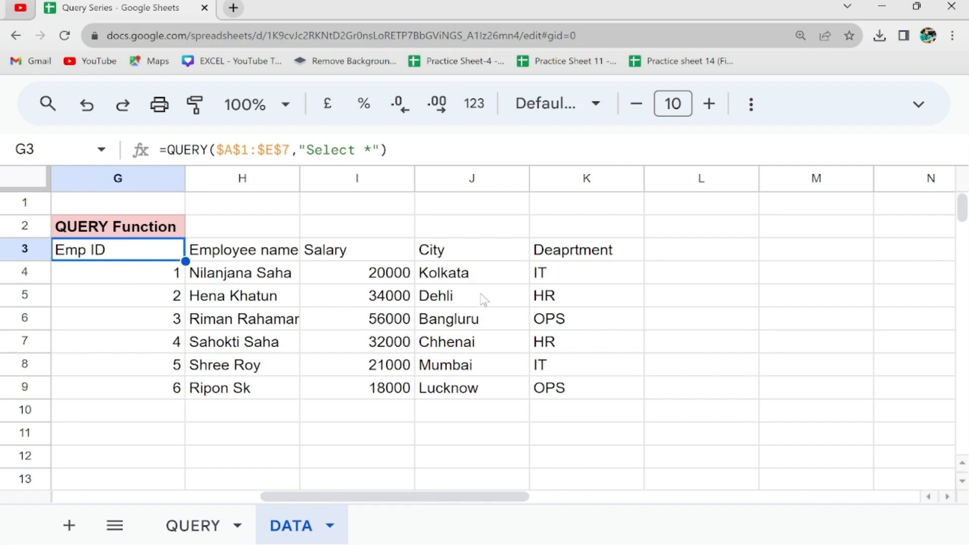
{"action": "left_click", "coordinate": [373, 150]}
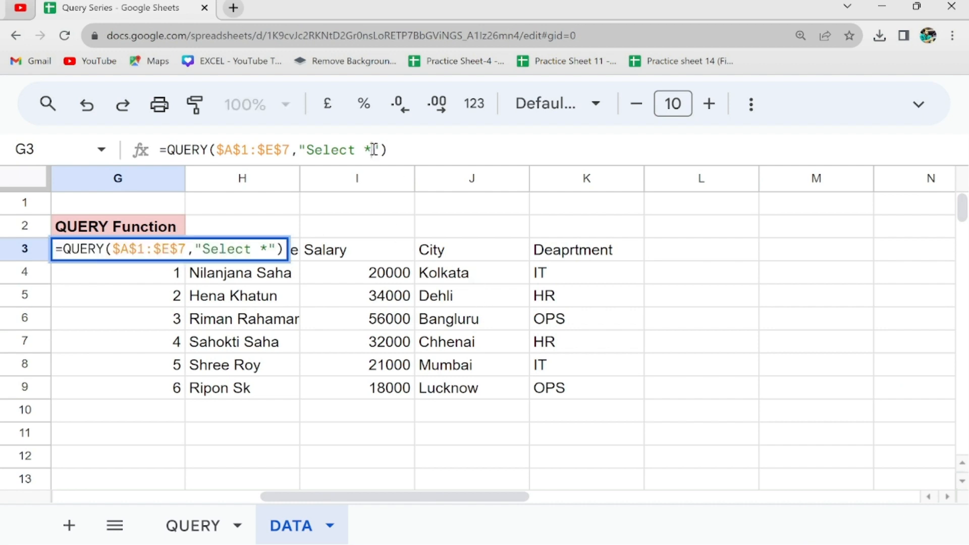
{"action": "double_click", "coordinate": [367, 149]}
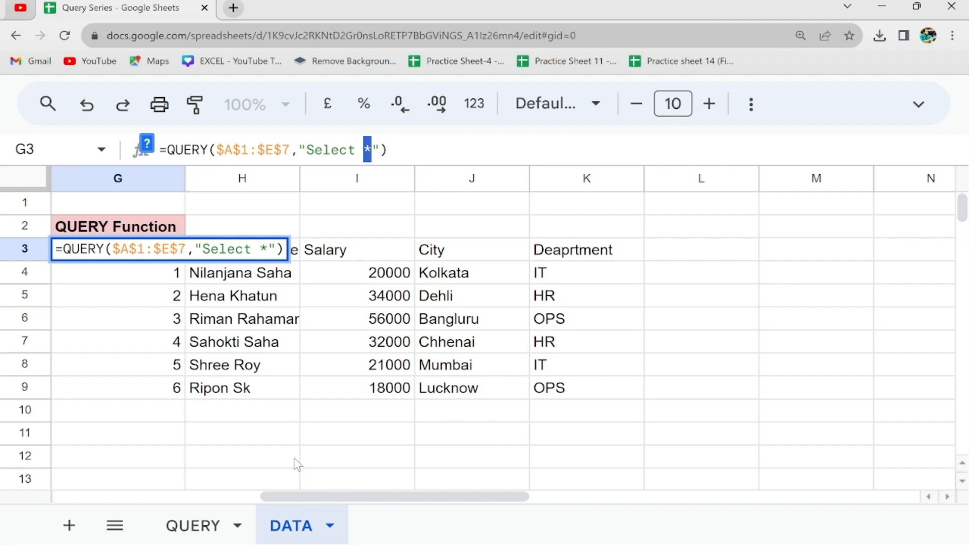
{"action": "left_click", "coordinate": [278, 454]}
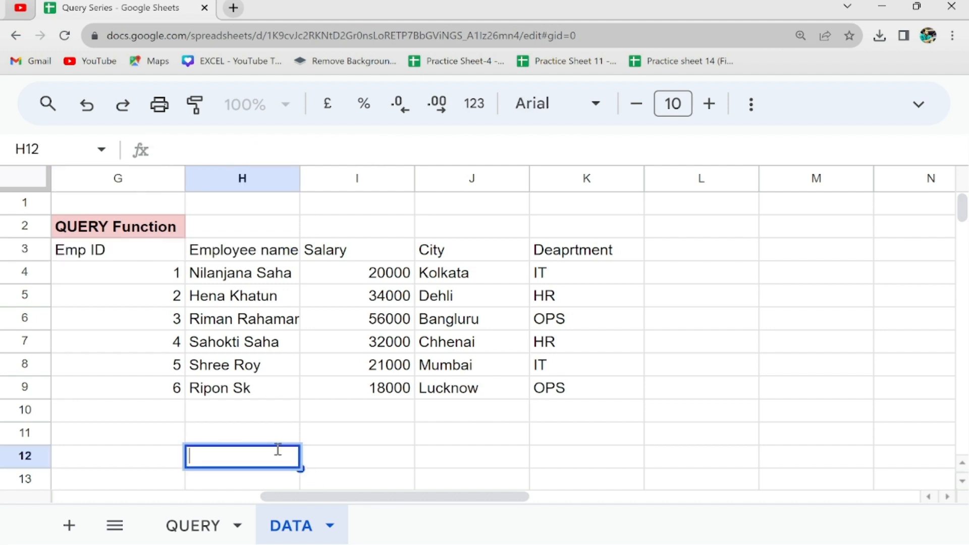
{"action": "left_click", "coordinate": [97, 437]}
{"action": "scroll", "coordinate": [98, 438], "scroll_direction": "left", "scroll_amount": 5}
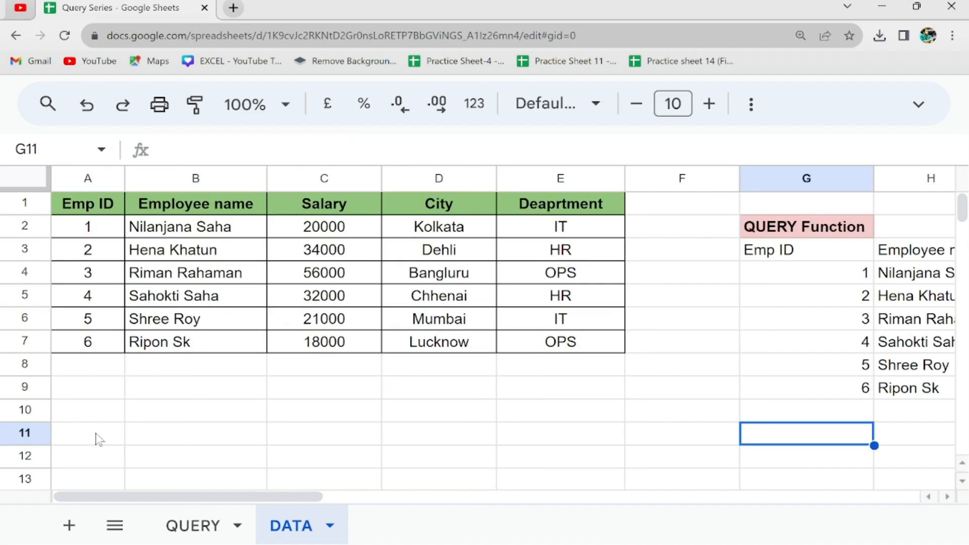